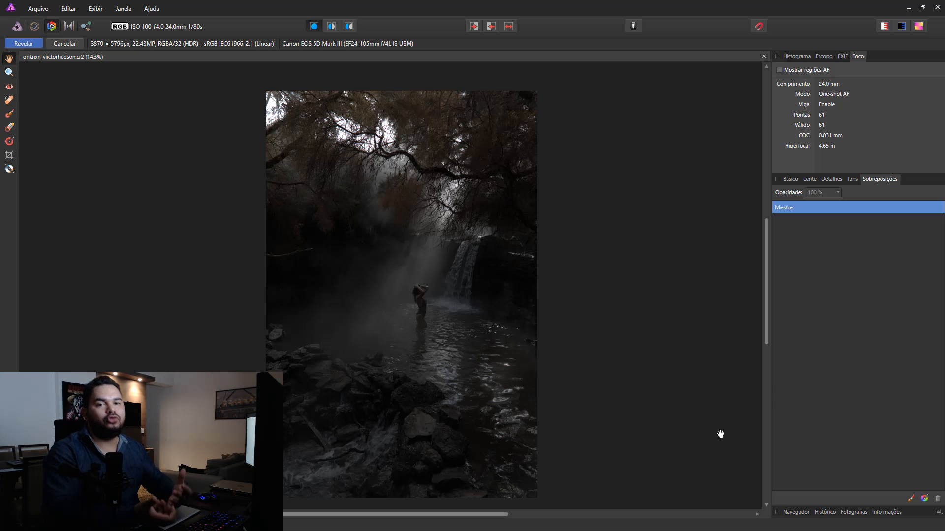
Step: Add a brush overlay above the master in the RAW development settings
{"action": "left_click", "coordinate": [910, 499]}
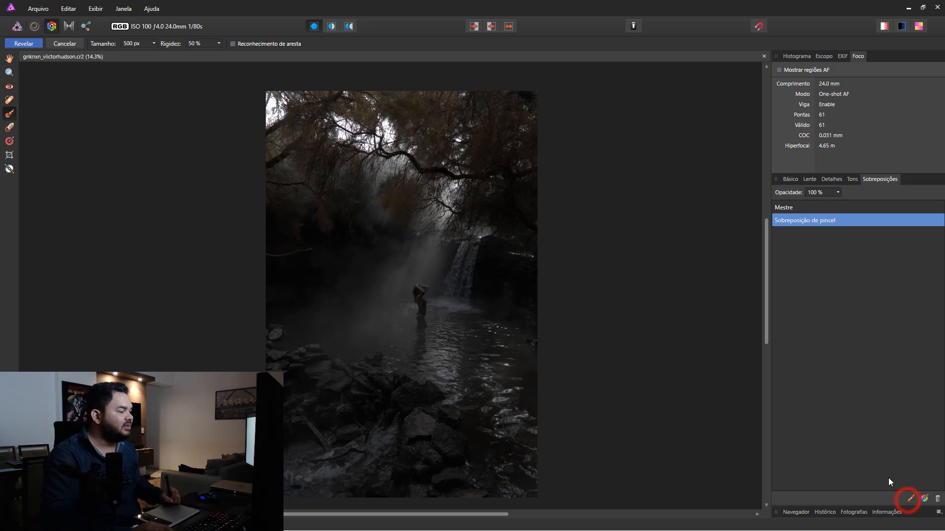
Step: Try raising the master's exposure to 2,421 across the whole photo and undo it
{"action": "left_click", "coordinate": [810, 209]}
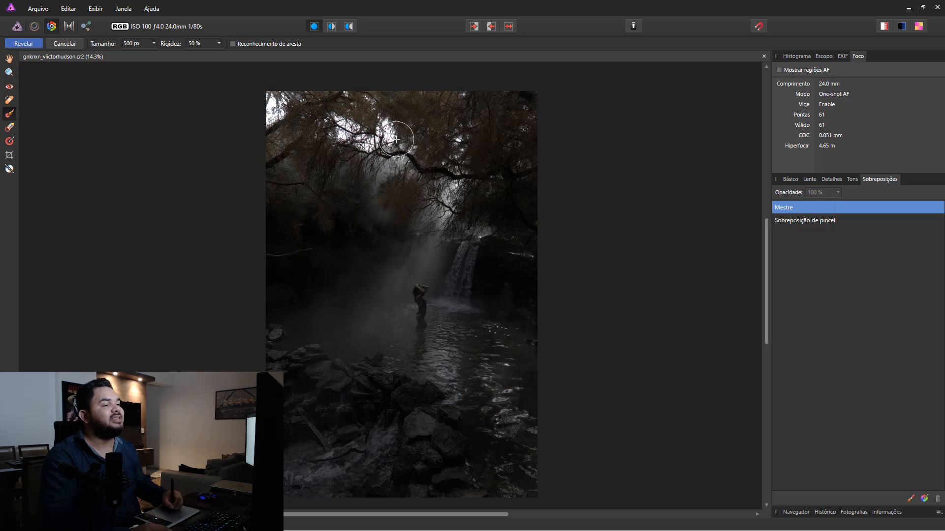
{"action": "left_click", "coordinate": [790, 179]}
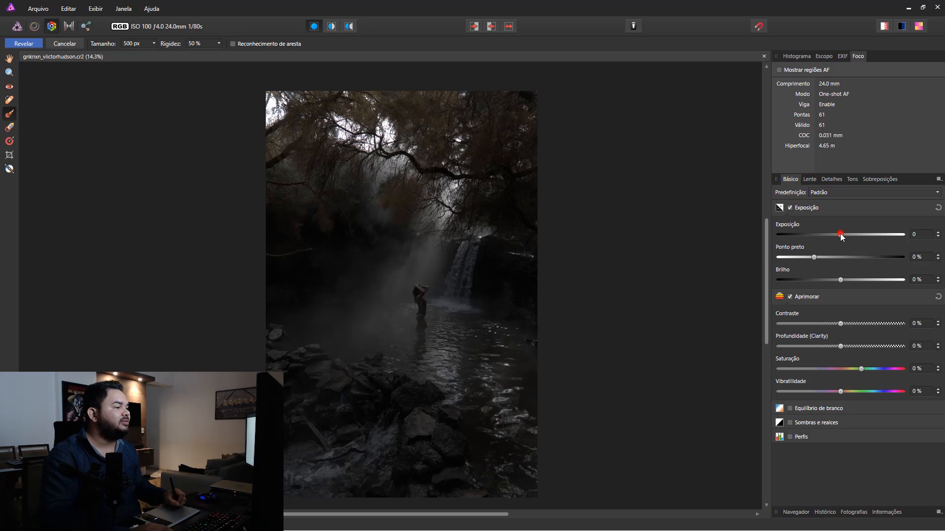
{"action": "left_click_drag", "start_coordinate": [842, 236], "coordinate": [871, 235]}
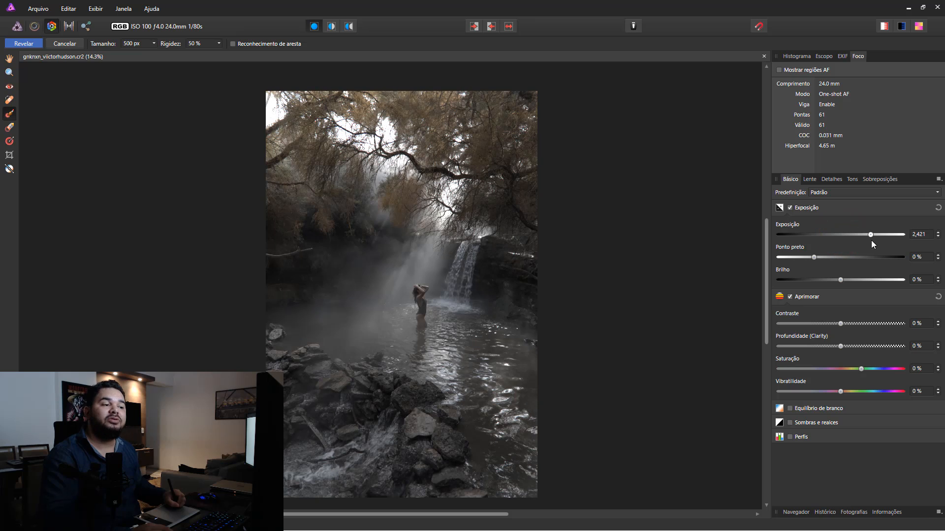
{"action": "key", "text": "ctrl+z"}
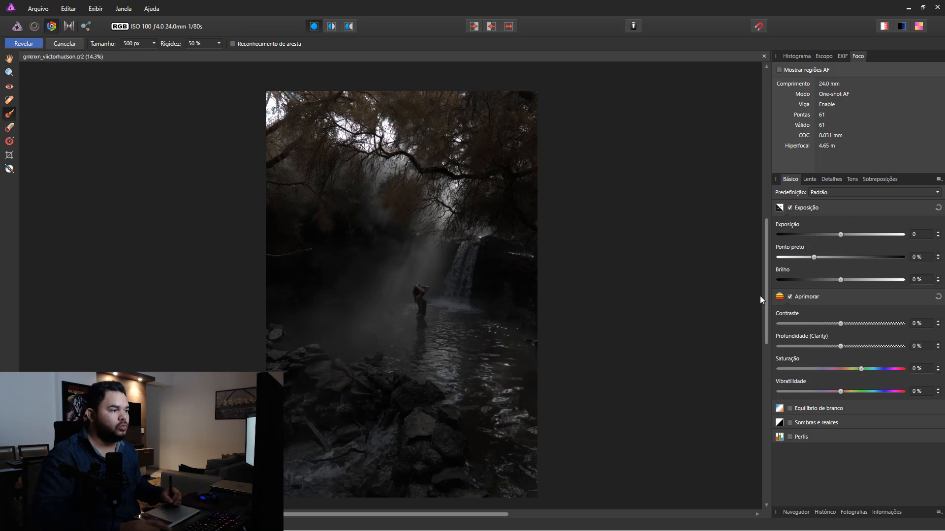
Step: Select the brush overlay and, with brush hardness at 0%, paint over the woman and the light beam above her
{"action": "left_click", "coordinate": [879, 180]}
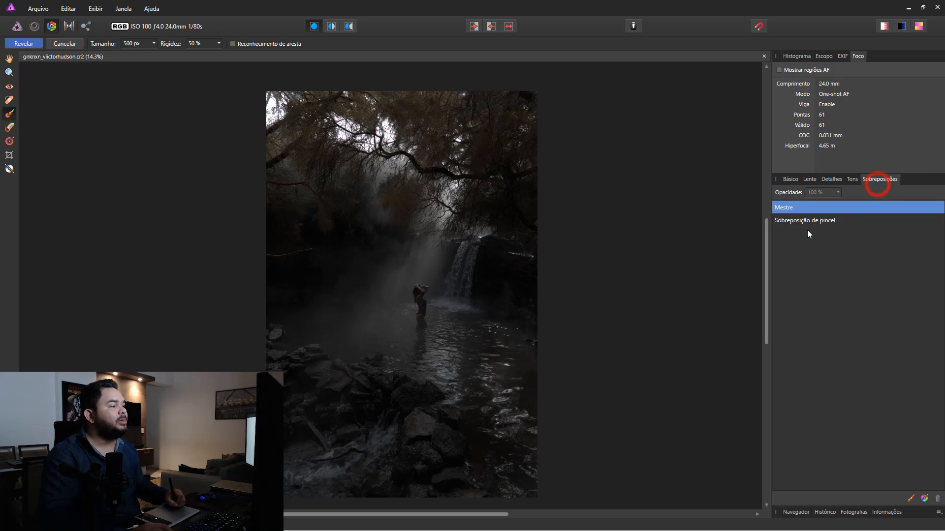
{"action": "left_click", "coordinate": [813, 221]}
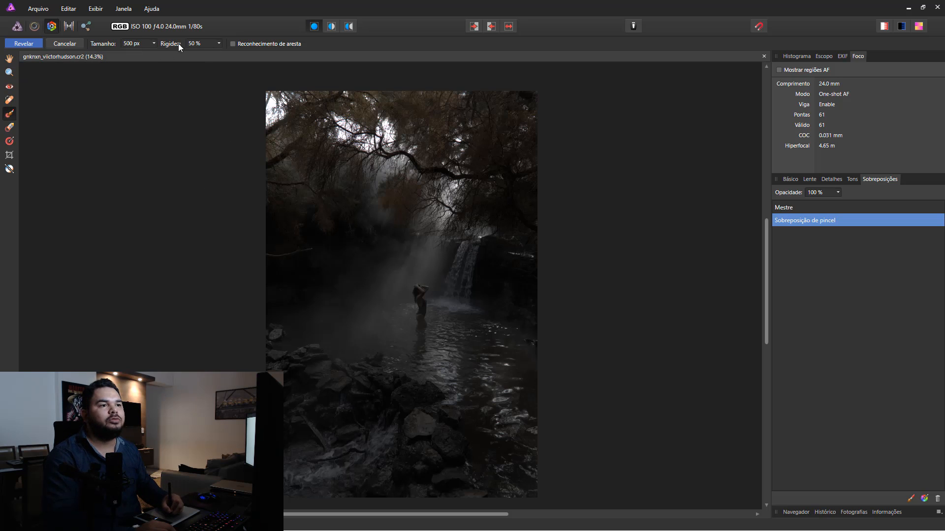
{"action": "left_click", "coordinate": [218, 43]}
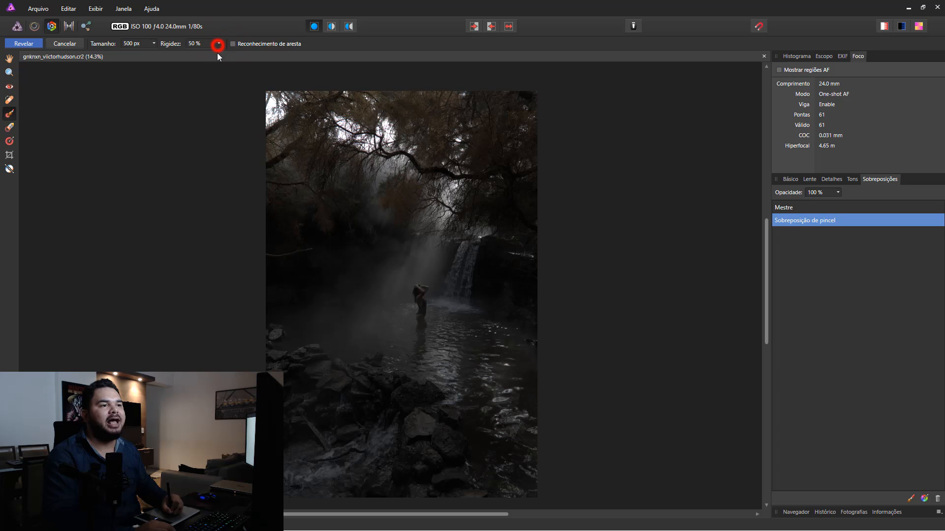
{"action": "left_click_drag", "start_coordinate": [220, 52], "coordinate": [170, 62]}
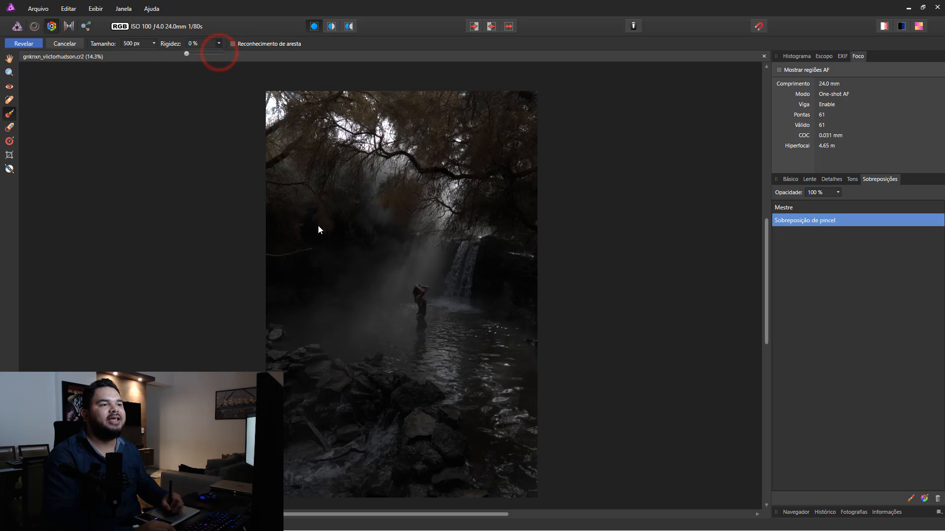
{"action": "left_click_drag", "start_coordinate": [423, 308], "coordinate": [420, 325]}
{"action": "mouse_move", "coordinate": [428, 246]}
{"action": "left_mouse_down"}
{"action": "mouse_move", "coordinate": [412, 274]}
{"action": "mouse_move", "coordinate": [421, 253]}
{"action": "mouse_move", "coordinate": [428, 278]}
{"action": "mouse_move", "coordinate": [429, 266]}
{"action": "mouse_move", "coordinate": [418, 276]}
{"action": "mouse_move", "coordinate": [430, 247]}
{"action": "left_mouse_up"}
{"action": "mouse_move", "coordinate": [416, 285]}
{"action": "left_mouse_down"}
{"action": "mouse_move", "coordinate": [406, 284]}
{"action": "mouse_move", "coordinate": [419, 272]}
{"action": "left_mouse_up"}
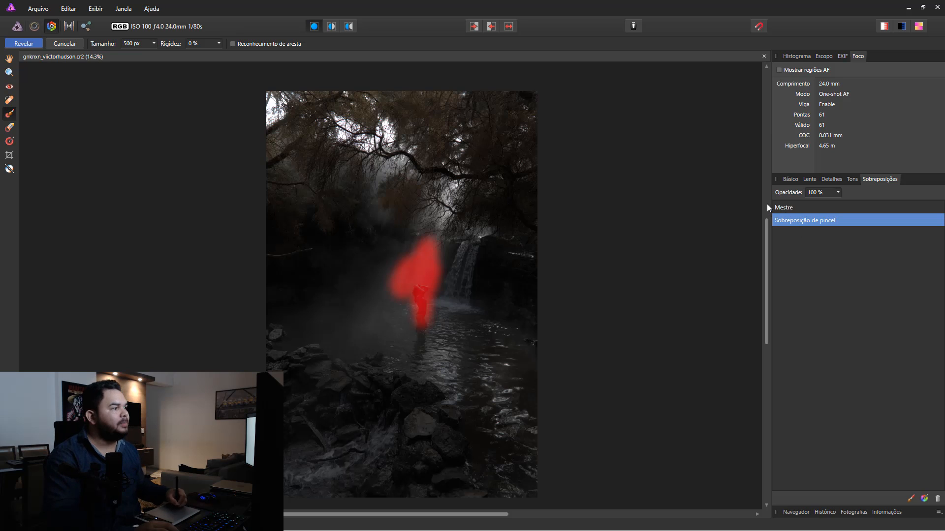
Step: Adjust the brush overlay to exposure 1,944, black point 3%, shadows 30% and highlights 35%
{"action": "left_click", "coordinate": [790, 180]}
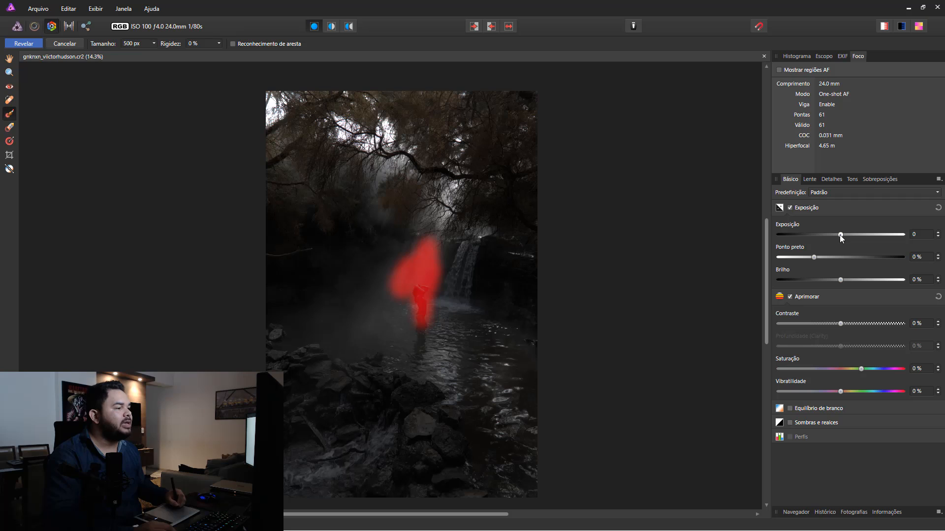
{"action": "left_click_drag", "start_coordinate": [840, 234], "coordinate": [865, 236]}
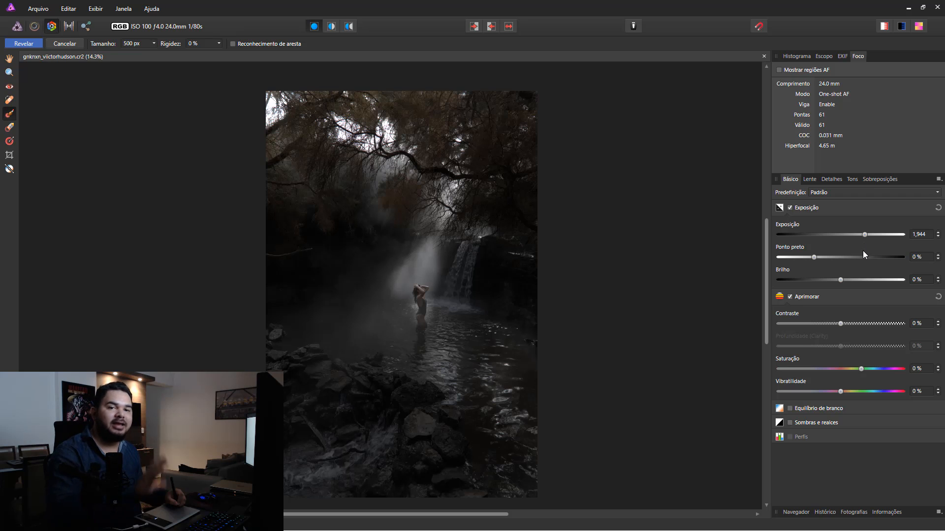
{"action": "left_click_drag", "start_coordinate": [816, 258], "coordinate": [826, 258]}
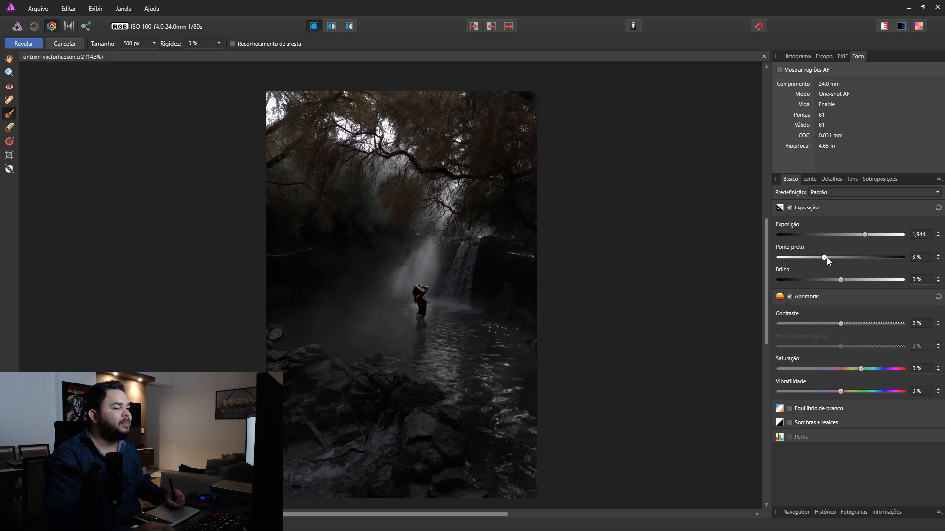
{"action": "left_click", "coordinate": [790, 422]}
{"action": "left_click_drag", "start_coordinate": [843, 447], "coordinate": [846, 445]}
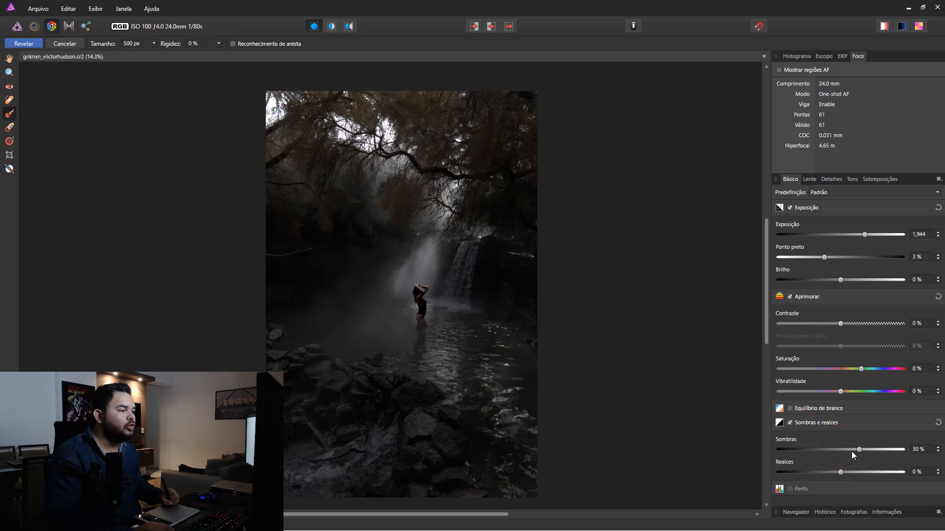
{"action": "left_click_drag", "start_coordinate": [861, 470], "coordinate": [862, 471]}
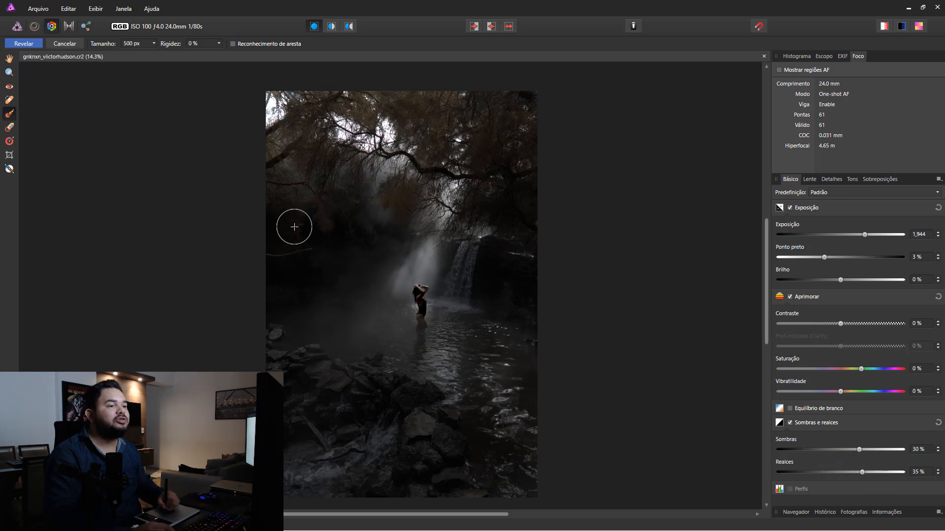
Step: Extend the brush overlay over the waterfall, the bright gaps between the branches and the photo's upper-left corner
{"action": "left_click", "coordinate": [875, 180]}
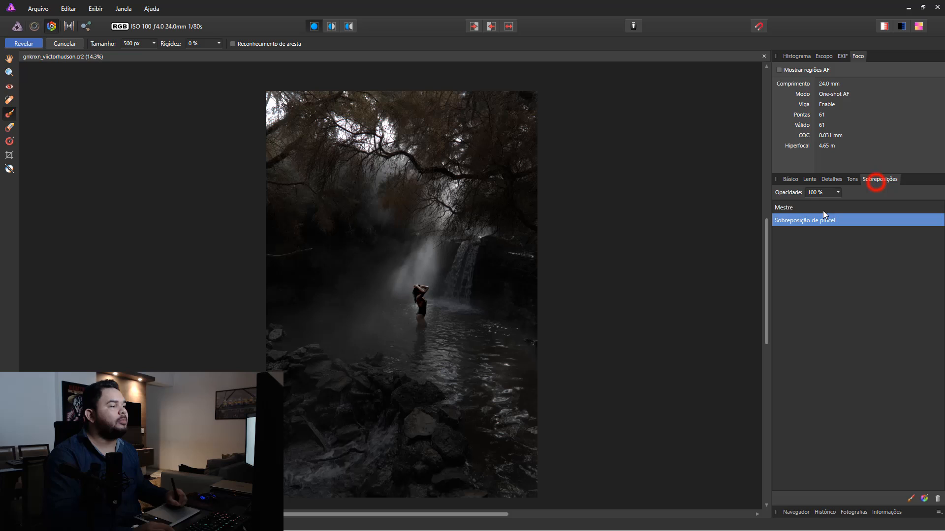
{"action": "left_click", "coordinate": [790, 180]}
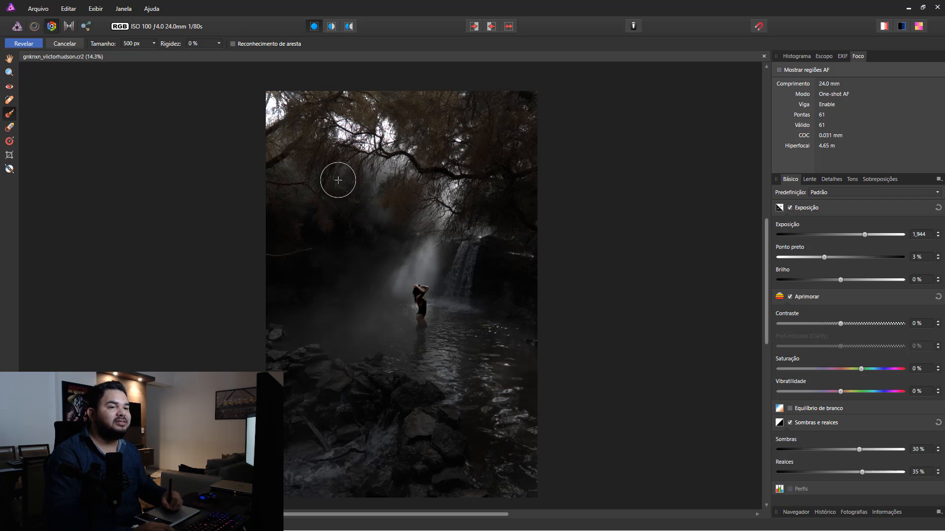
{"action": "left_click", "coordinate": [462, 254]}
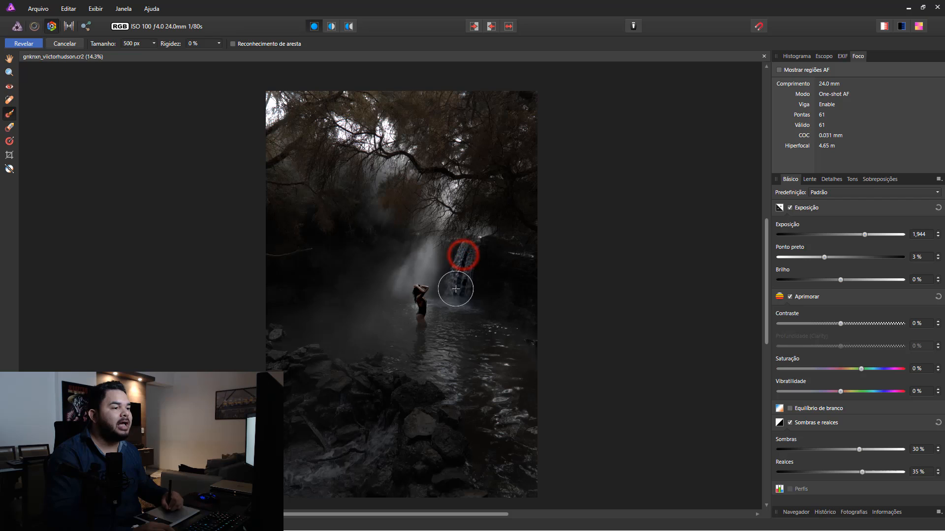
{"action": "mouse_move", "coordinate": [455, 289]}
{"action": "left_mouse_down"}
{"action": "mouse_move", "coordinate": [457, 262]}
{"action": "mouse_move", "coordinate": [472, 284]}
{"action": "mouse_move", "coordinate": [449, 302]}
{"action": "left_mouse_up"}
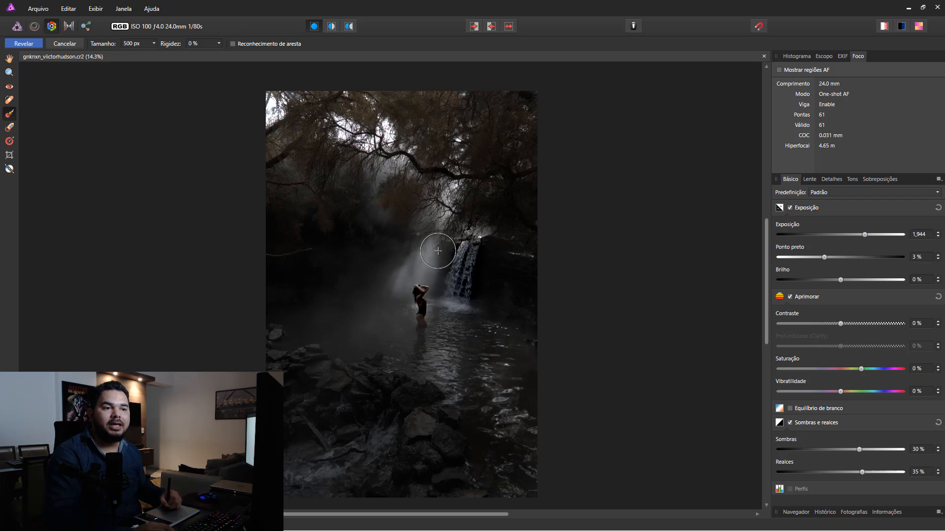
{"action": "left_click_drag", "start_coordinate": [446, 189], "coordinate": [443, 230]}
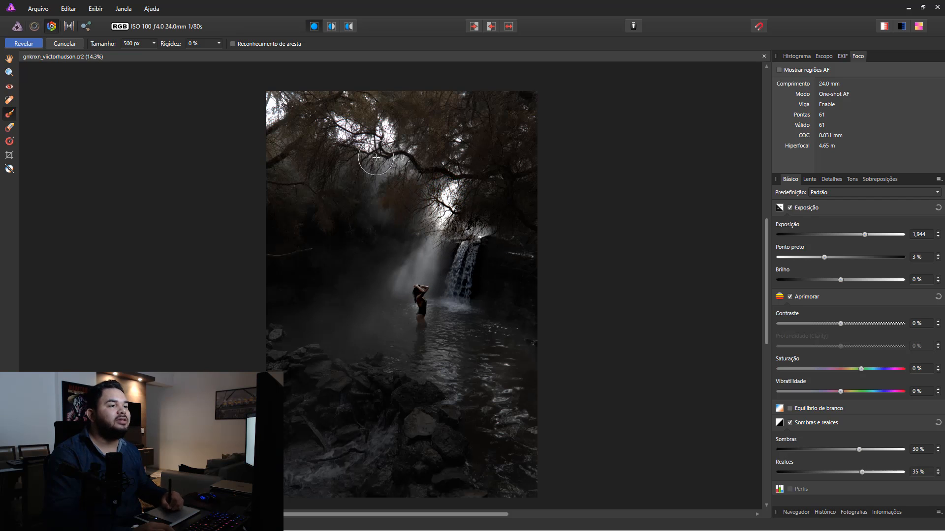
{"action": "left_click_drag", "start_coordinate": [386, 133], "coordinate": [387, 129]}
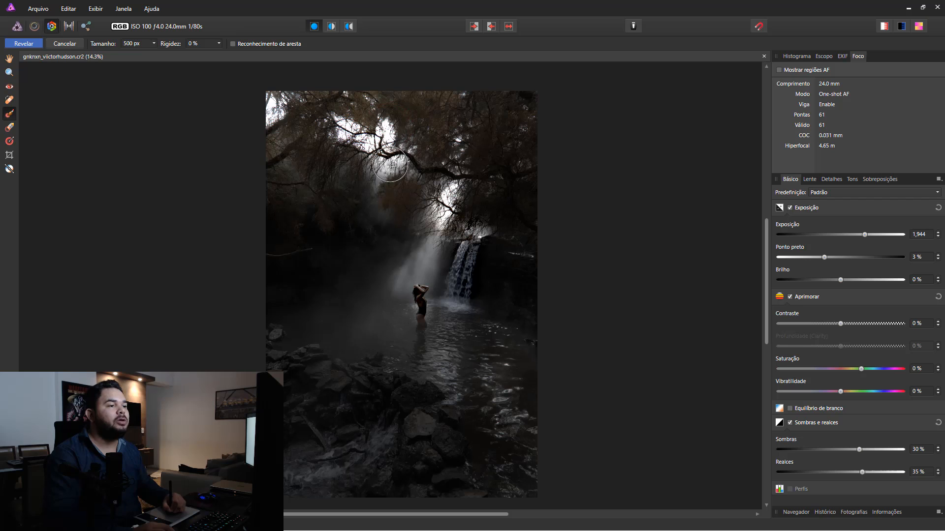
{"action": "left_click_drag", "start_coordinate": [289, 110], "coordinate": [286, 106]}
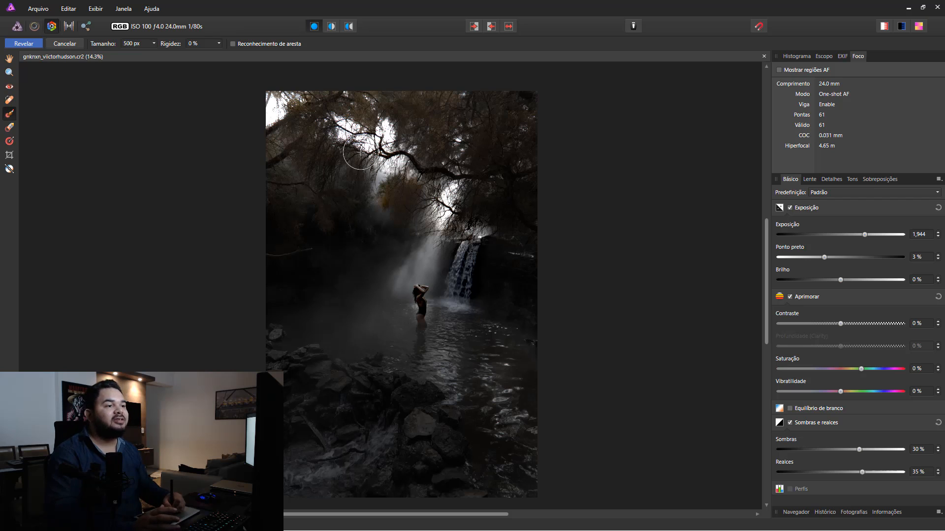
Step: Erase the brush overlay from the photo's upper-left corner and from the bright gap in the upper branches
{"action": "left_click", "coordinate": [876, 179]}
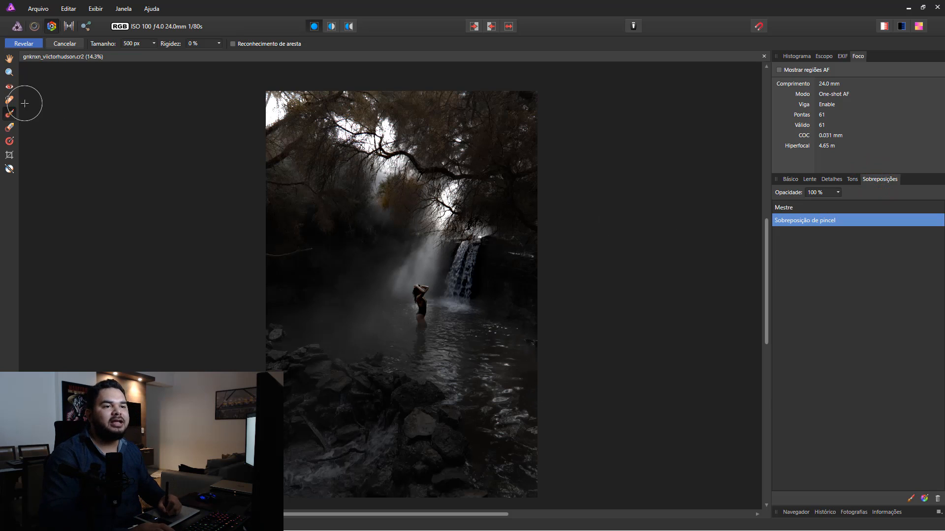
{"action": "left_click", "coordinate": [10, 128]}
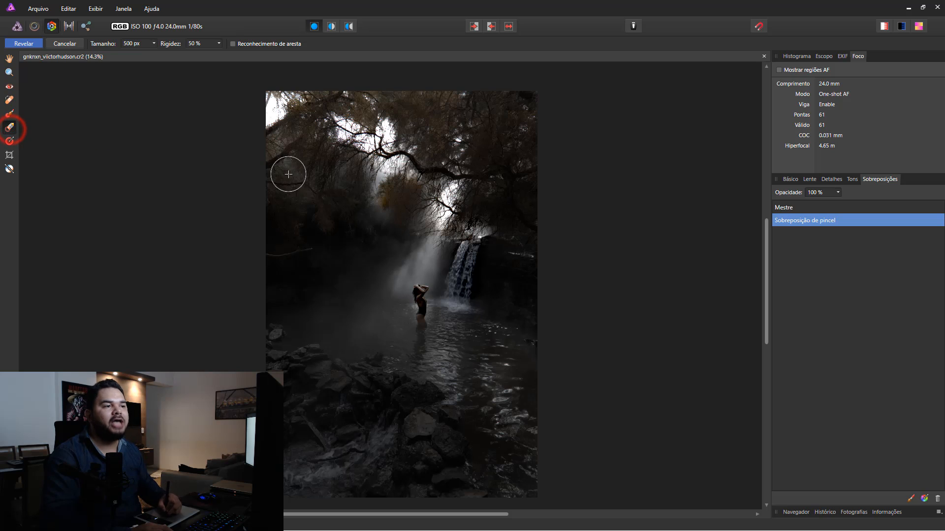
{"action": "mouse_move", "coordinate": [285, 106]}
{"action": "left_mouse_down"}
{"action": "mouse_move", "coordinate": [265, 126]}
{"action": "mouse_move", "coordinate": [268, 103]}
{"action": "left_mouse_up"}
{"action": "mouse_move", "coordinate": [359, 134]}
{"action": "left_mouse_down"}
{"action": "mouse_move", "coordinate": [387, 132]}
{"action": "mouse_move", "coordinate": [382, 190]}
{"action": "mouse_move", "coordinate": [406, 157]}
{"action": "left_mouse_up"}
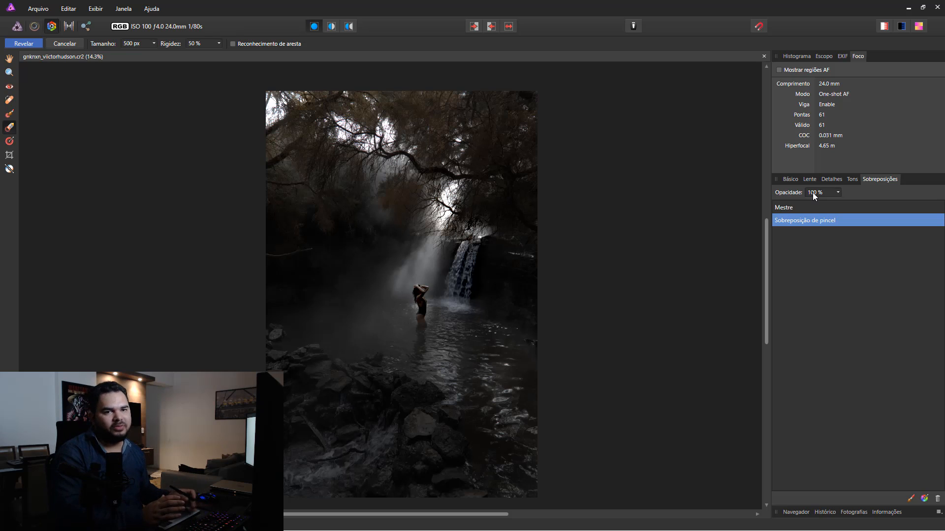
Step: Add a gradient overlay and drag out its fade several times from the treetops down toward the woman and the rocks
{"action": "left_click", "coordinate": [924, 499]}
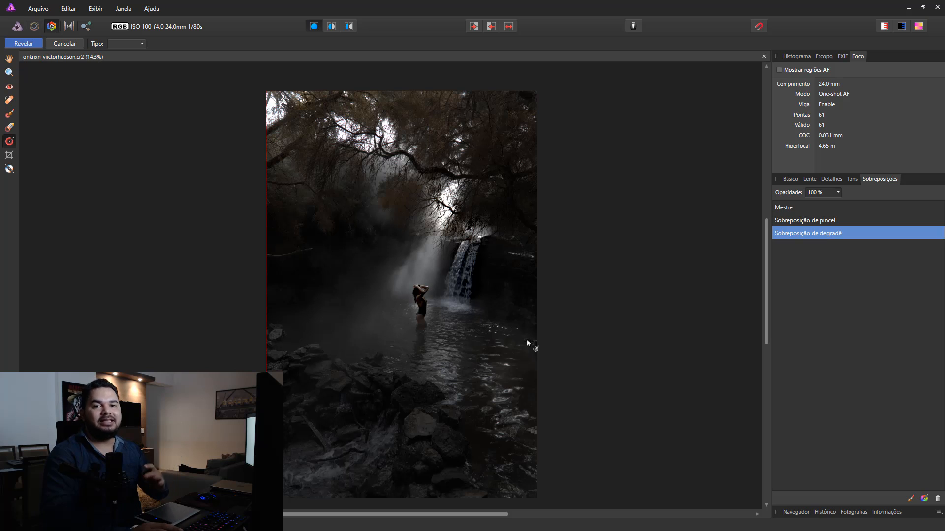
{"action": "left_click_drag", "start_coordinate": [487, 123], "coordinate": [429, 317]}
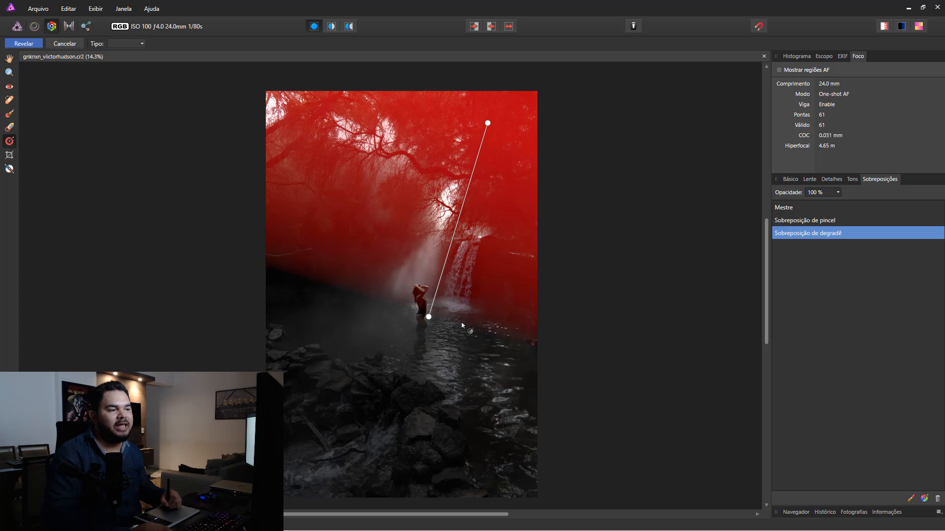
{"action": "left_click_drag", "start_coordinate": [452, 111], "coordinate": [381, 282]}
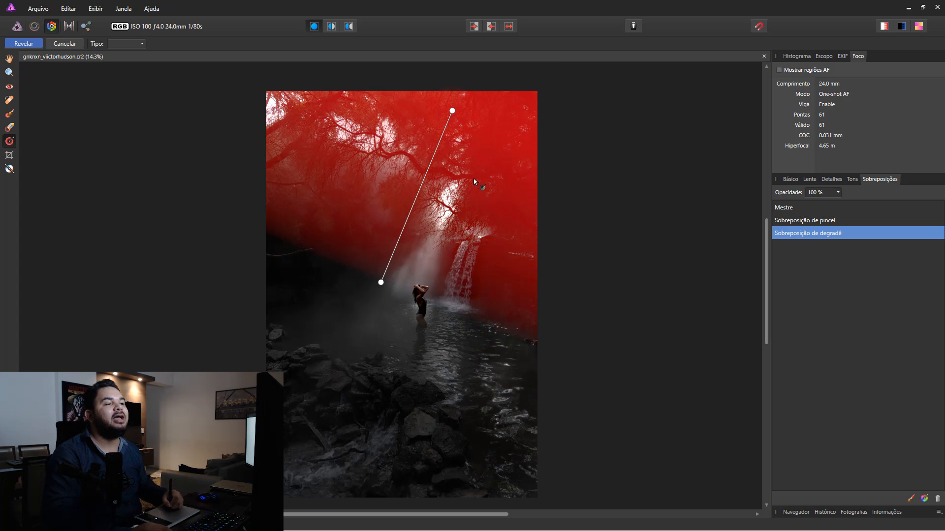
{"action": "left_click_drag", "start_coordinate": [473, 155], "coordinate": [404, 372]}
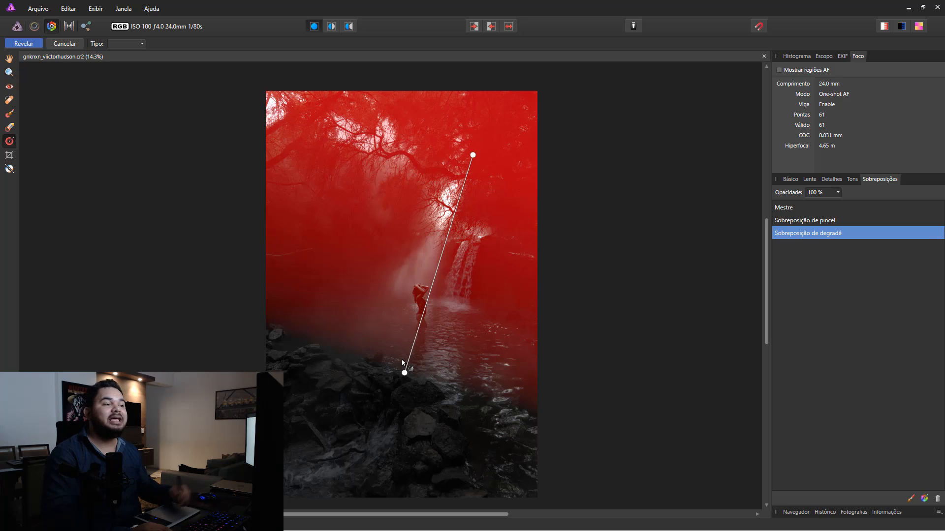
{"action": "left_click_drag", "start_coordinate": [433, 127], "coordinate": [383, 367]}
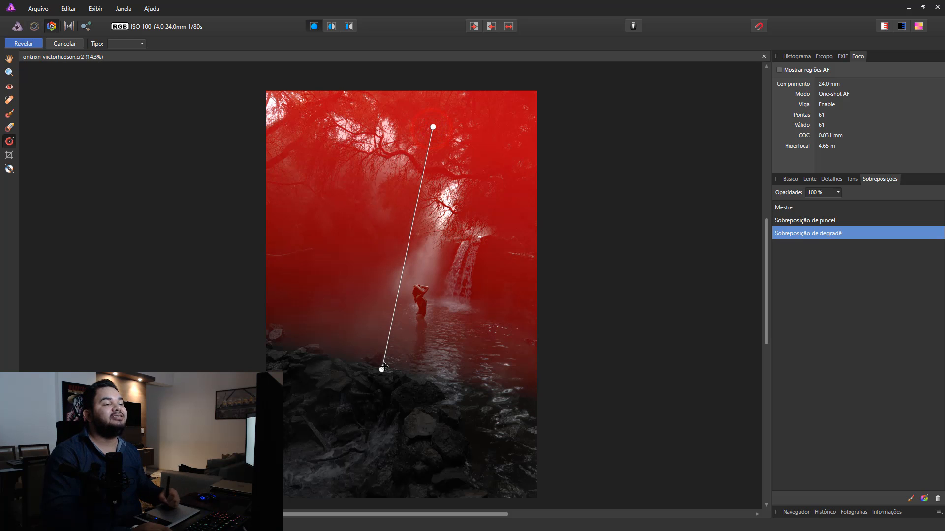
Step: Try the gradient in other directions: up from the lower-left rocks, across the middle, and down from the upper-right branches
{"action": "left_click_drag", "start_coordinate": [308, 476], "coordinate": [435, 254]}
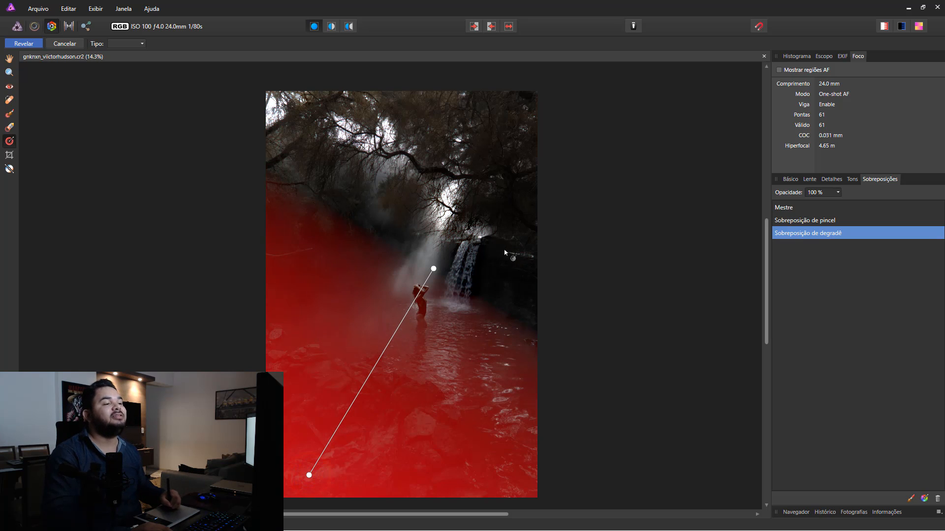
{"action": "left_click_drag", "start_coordinate": [368, 235], "coordinate": [506, 242]}
{"action": "left_click_drag", "start_coordinate": [472, 148], "coordinate": [395, 343]}
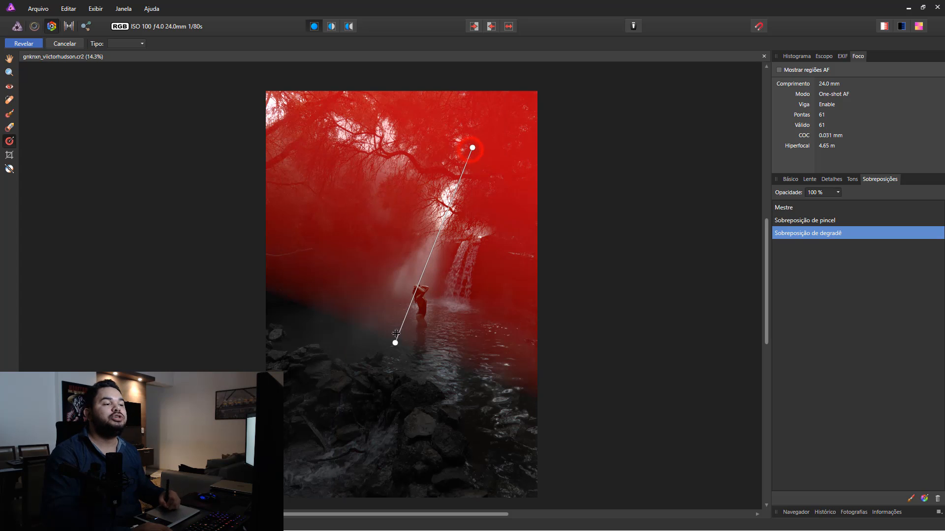
Step: Shift the gradient's end points, then redraw it from the upper-right treetops down to the rocks below the woman
{"action": "mouse_move", "coordinate": [472, 148]}
{"action": "left_mouse_down"}
{"action": "mouse_move", "coordinate": [420, 148]}
{"action": "mouse_move", "coordinate": [455, 139]}
{"action": "mouse_move", "coordinate": [478, 115]}
{"action": "mouse_move", "coordinate": [458, 172]}
{"action": "mouse_move", "coordinate": [485, 141]}
{"action": "left_mouse_up"}
{"action": "left_click_drag", "start_coordinate": [395, 343], "coordinate": [375, 395]}
{"action": "left_click_drag", "start_coordinate": [447, 125], "coordinate": [404, 283]}
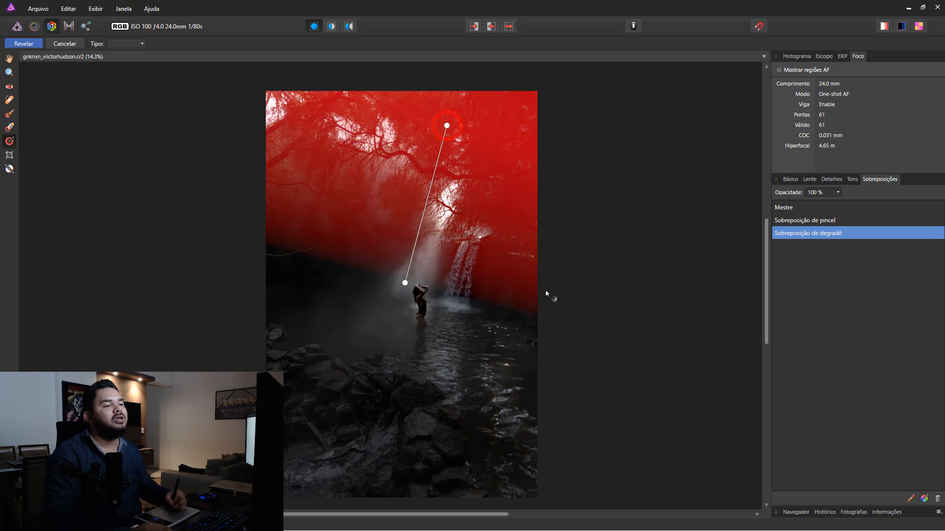
{"action": "mouse_move", "coordinate": [488, 125]}
{"action": "left_mouse_down"}
{"action": "mouse_move", "coordinate": [421, 306]}
{"action": "mouse_move", "coordinate": [416, 387]}
{"action": "left_mouse_up"}
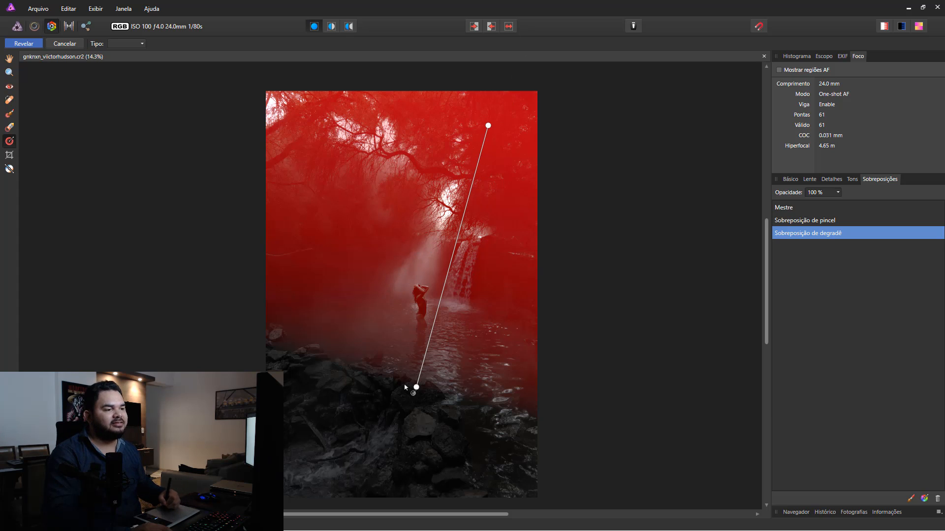
Step: Set the gradient overlay's exposure to 2.381 and black point to 2%, and enable its shadows and highlights at 83% and 61%
{"action": "left_click", "coordinate": [789, 180]}
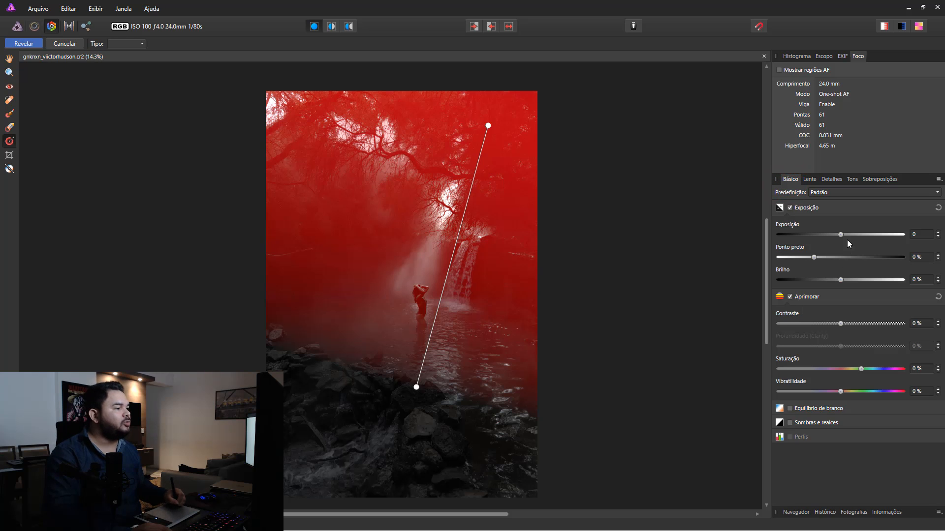
{"action": "left_click_drag", "start_coordinate": [849, 234], "coordinate": [869, 235]}
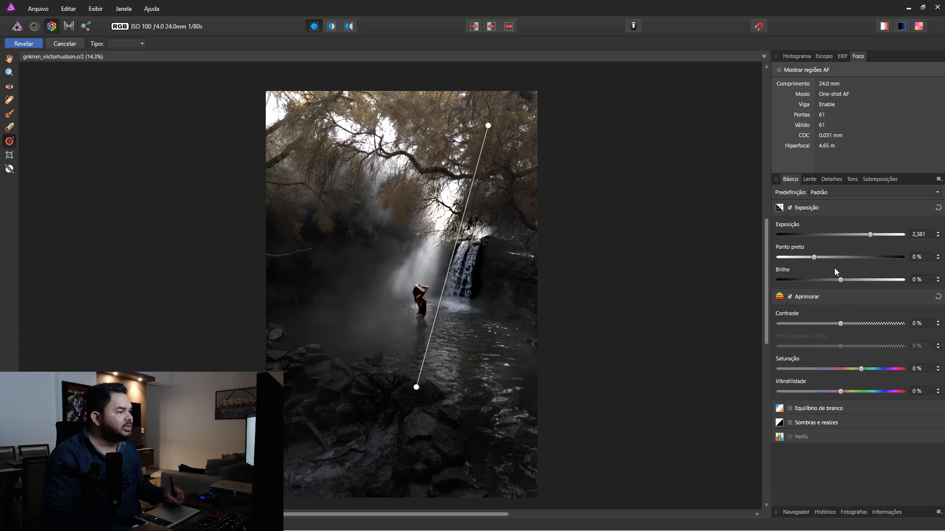
{"action": "left_click_drag", "start_coordinate": [819, 263], "coordinate": [825, 261]}
{"action": "left_click", "coordinate": [827, 423]}
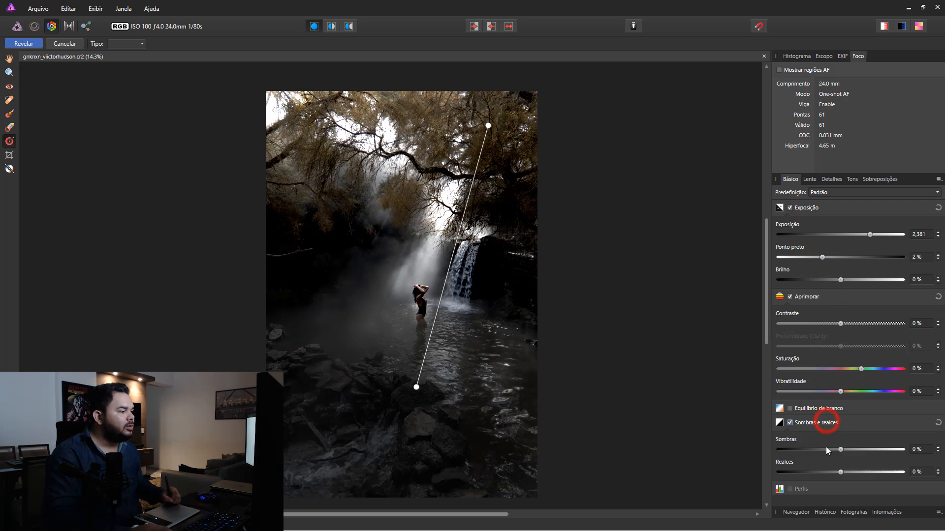
{"action": "left_click_drag", "start_coordinate": [840, 450], "coordinate": [876, 445]}
{"action": "left_click_drag", "start_coordinate": [851, 473], "coordinate": [873, 449]}
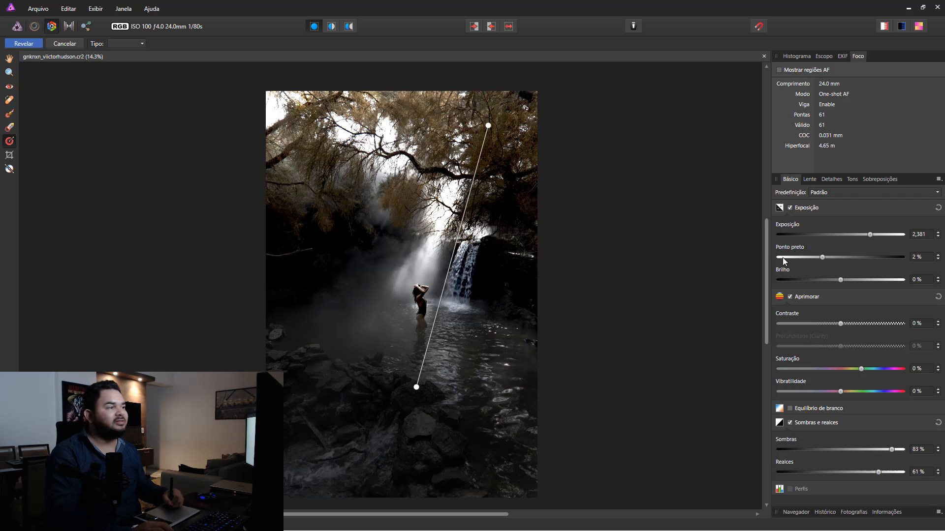
Step: Add a second gradient overlay from the lower-left rocks up to the woman, with exposure 3.333 and black point 2%
{"action": "left_click", "coordinate": [874, 180]}
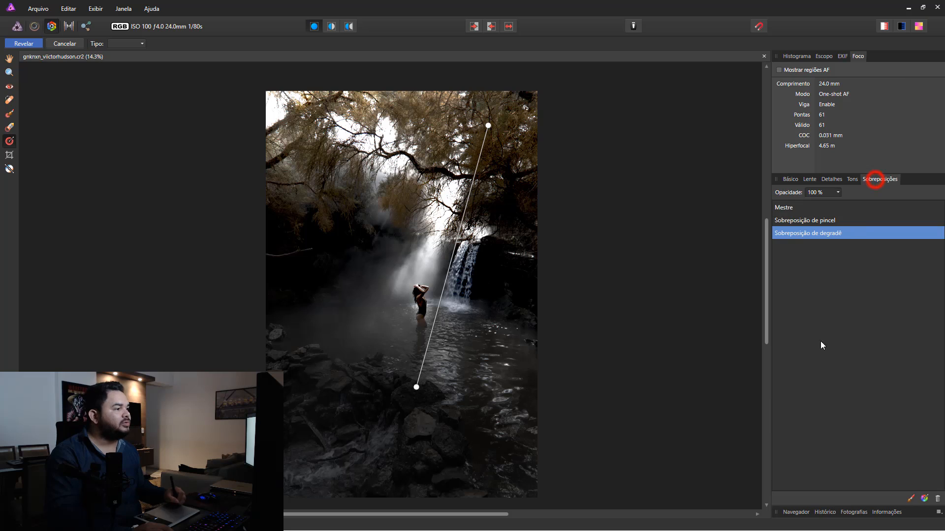
{"action": "left_click", "coordinate": [923, 498]}
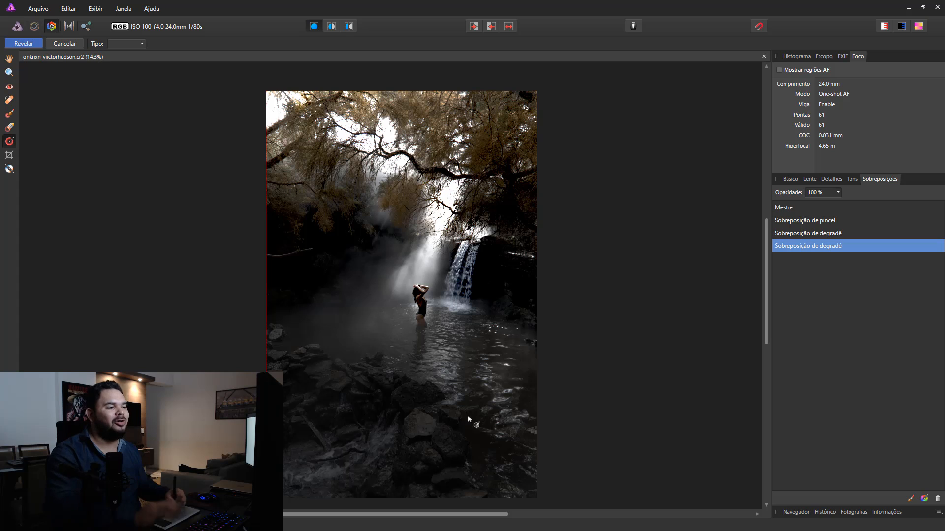
{"action": "left_click_drag", "start_coordinate": [315, 465], "coordinate": [427, 311]}
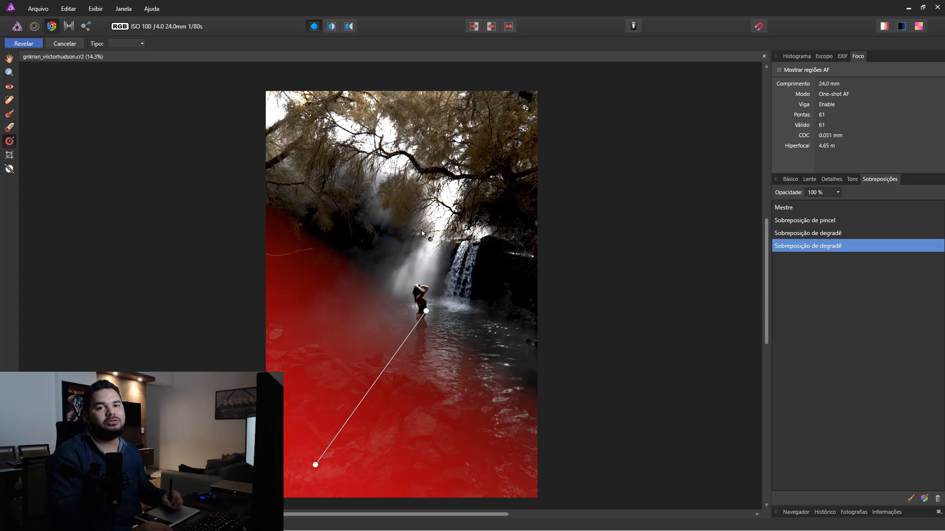
{"action": "left_click", "coordinate": [789, 179]}
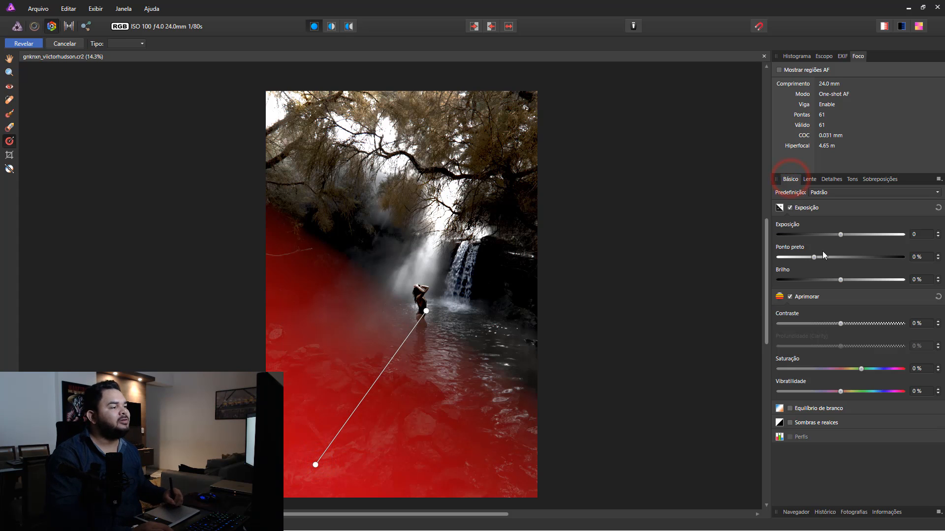
{"action": "left_click_drag", "start_coordinate": [845, 234], "coordinate": [820, 259]}
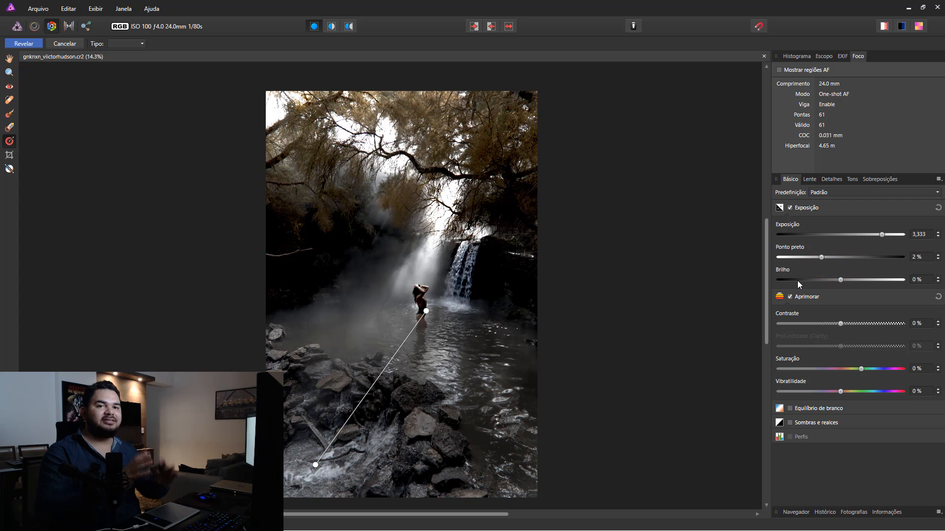
Step: Raise the first gradient overlay's exposure to 3.452 and set its highlights to -30%
{"action": "left_click", "coordinate": [871, 179]}
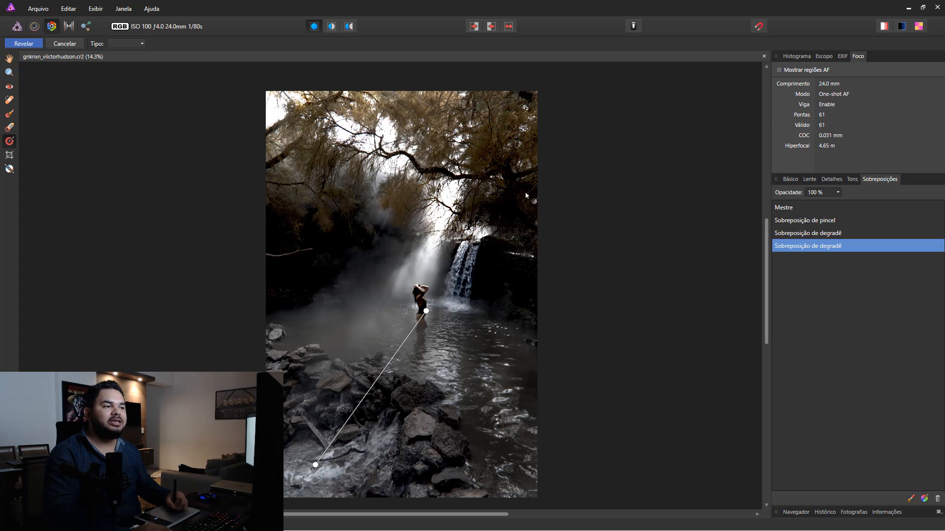
{"action": "left_click", "coordinate": [835, 236]}
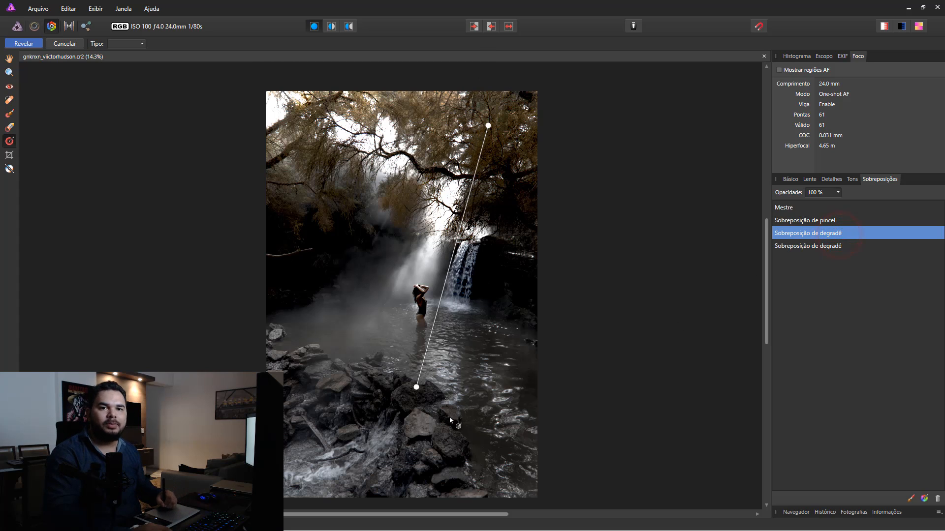
{"action": "left_click", "coordinate": [790, 179]}
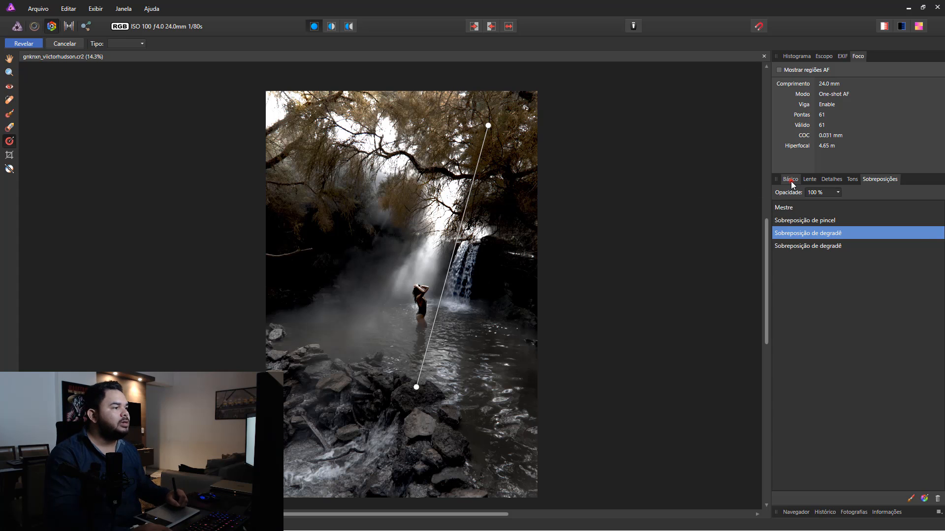
{"action": "left_click_drag", "start_coordinate": [882, 234], "coordinate": [884, 235]}
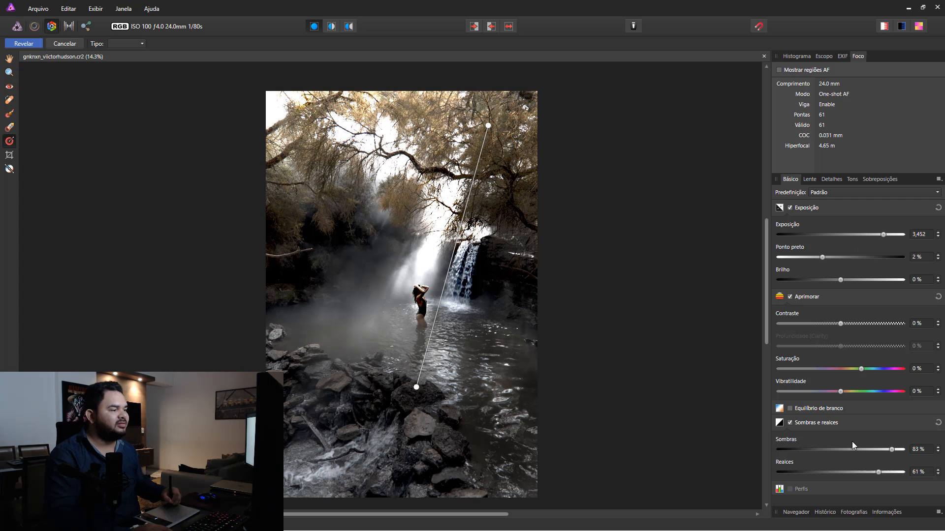
{"action": "left_click_drag", "start_coordinate": [879, 472], "coordinate": [821, 472]}
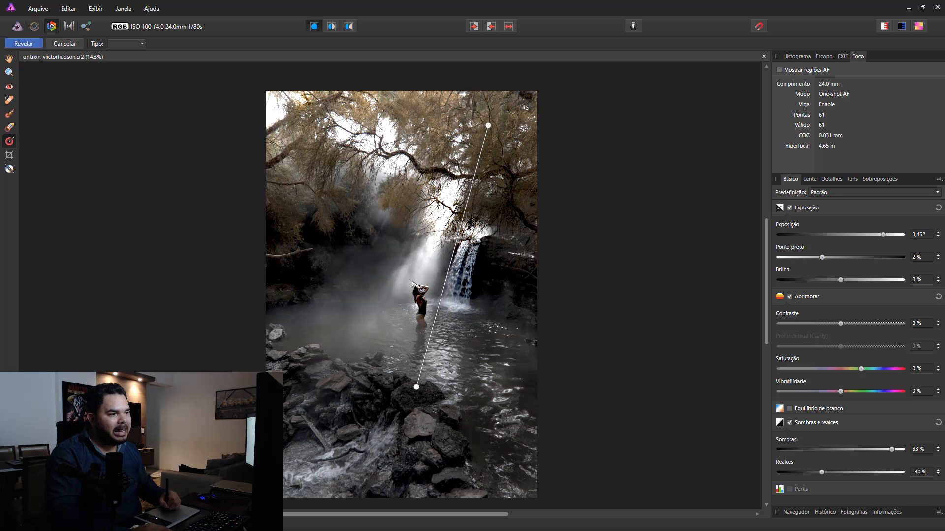
Step: Reduce the brush overlay's exposure to 1.627
{"action": "left_click", "coordinate": [869, 180]}
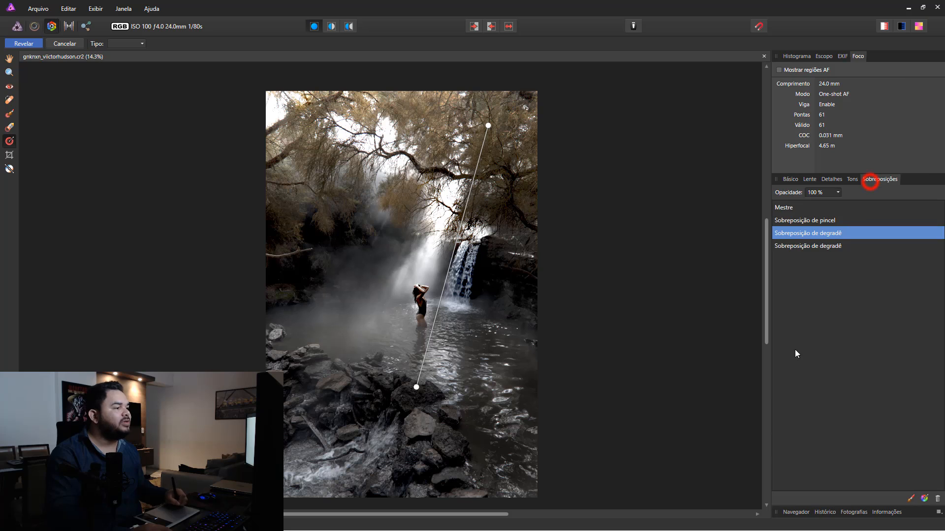
{"action": "left_click", "coordinate": [807, 220]}
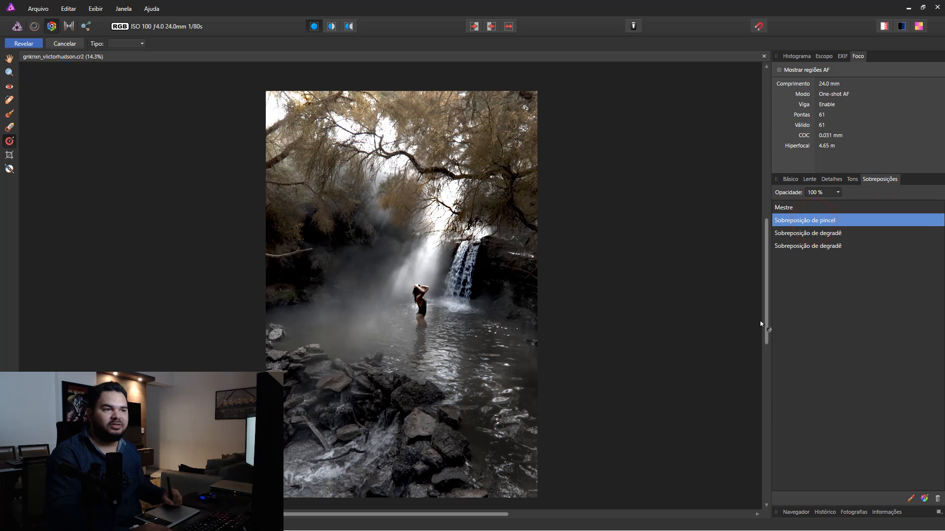
{"action": "left_click", "coordinate": [796, 180]}
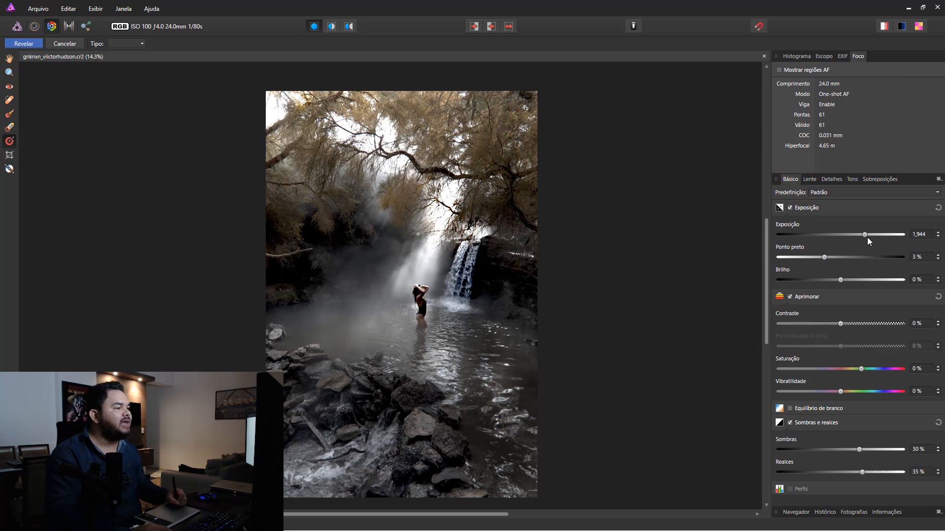
{"action": "mouse_move", "coordinate": [866, 236]}
{"action": "left_mouse_down"}
{"action": "mouse_move", "coordinate": [894, 234]}
{"action": "mouse_move", "coordinate": [833, 240]}
{"action": "mouse_move", "coordinate": [861, 241]}
{"action": "left_mouse_up"}
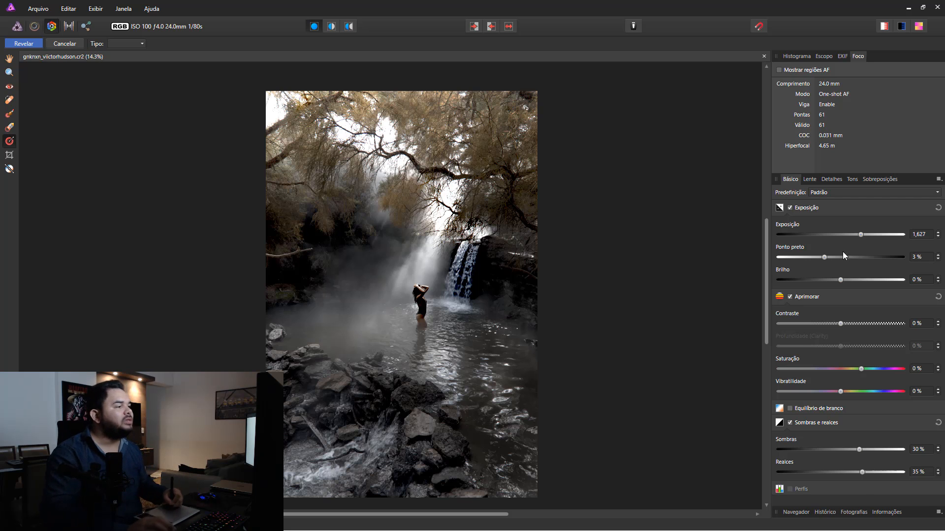
Step: Delete both gradient overlays and the brush overlay, leaving only the master
{"action": "left_click", "coordinate": [879, 179]}
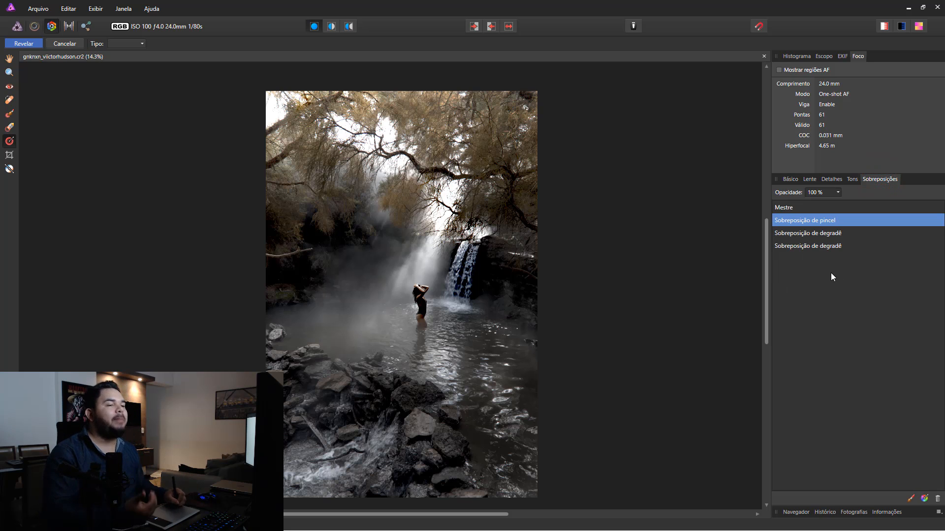
{"action": "left_click", "coordinate": [820, 247]}
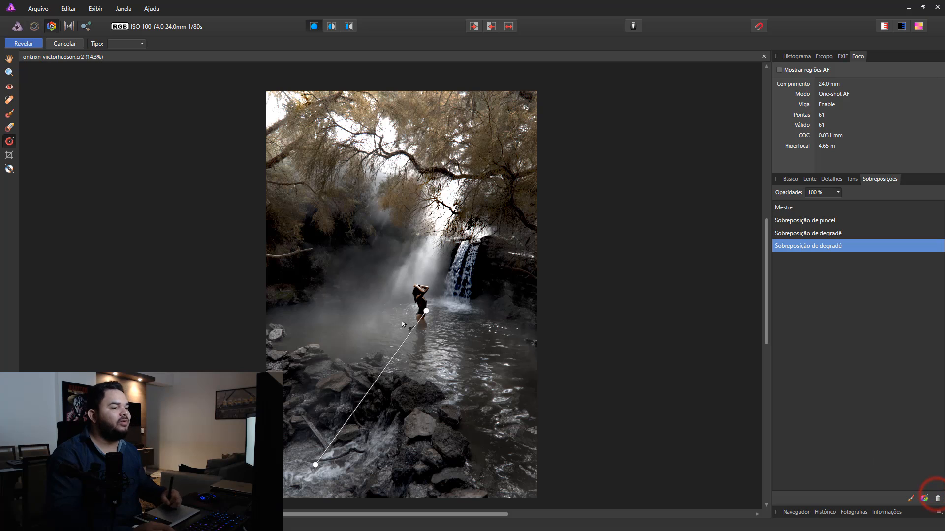
{"action": "left_click", "coordinate": [937, 499]}
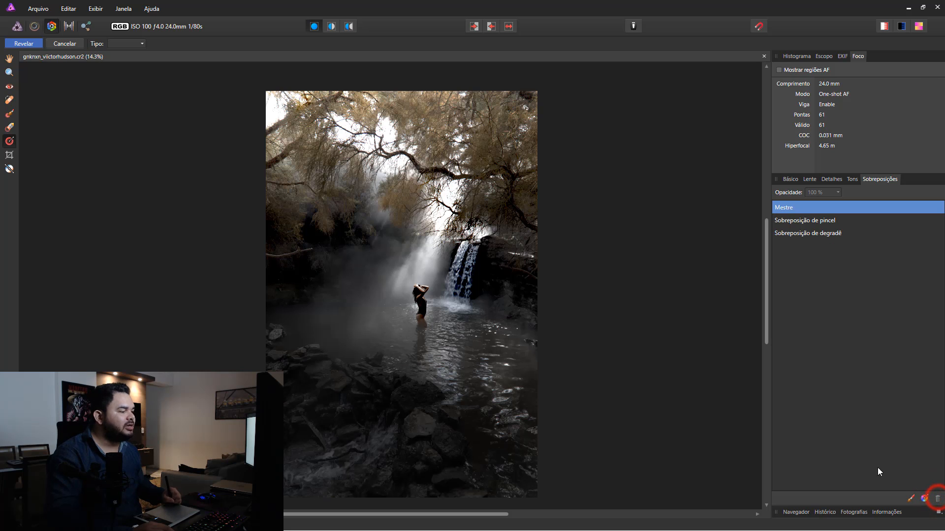
{"action": "left_click", "coordinate": [840, 232]}
{"action": "left_click", "coordinate": [840, 220]}
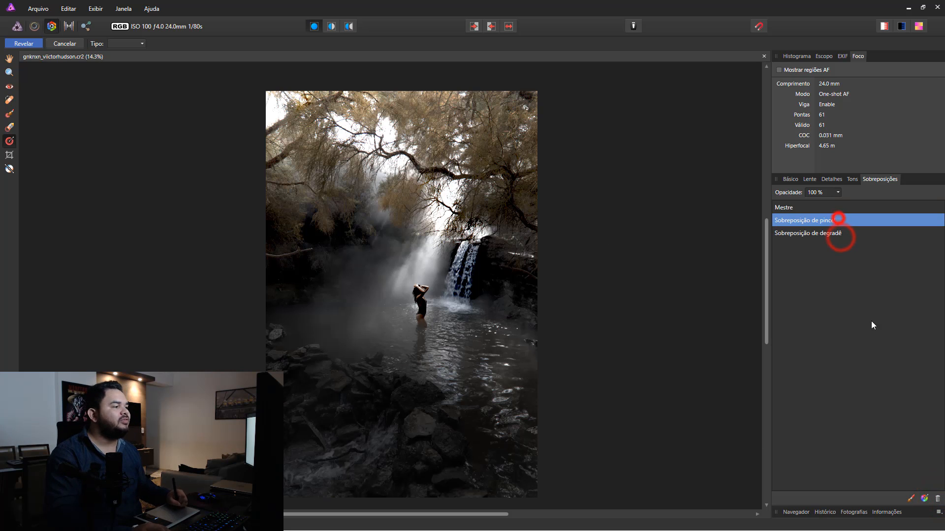
{"action": "left_click", "coordinate": [937, 499]}
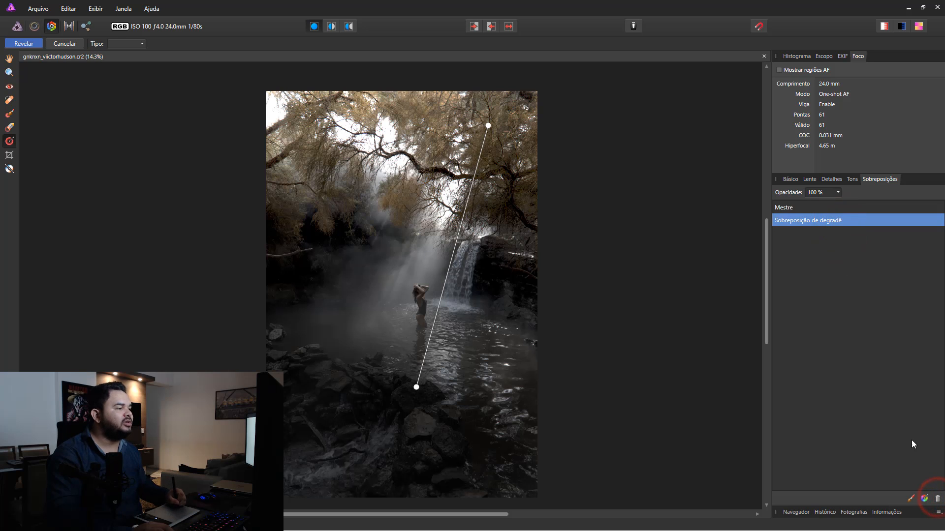
{"action": "left_click", "coordinate": [937, 499]}
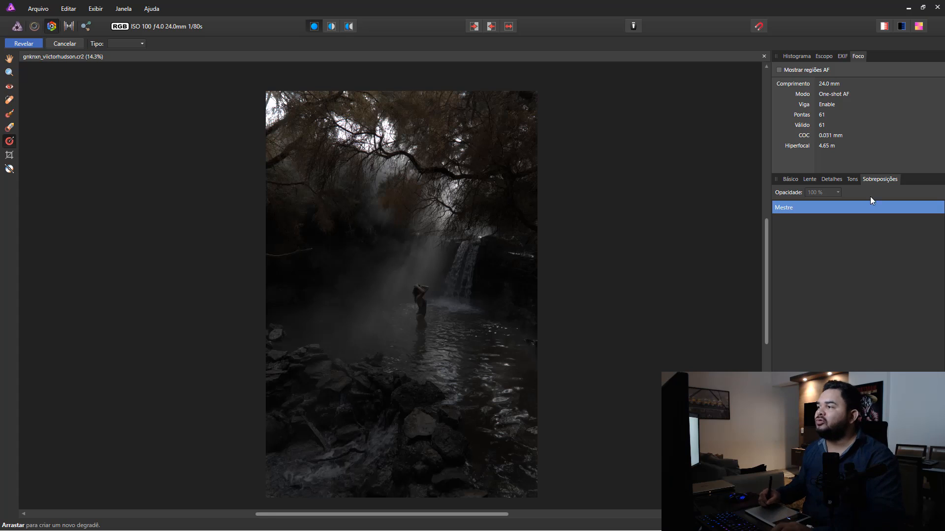
Step: View the waterfall photo's focus information, showing and hiding the camera's autofocus regions over the image
{"action": "left_click", "coordinate": [858, 56]}
{"action": "left_click", "coordinate": [797, 56]}
{"action": "left_click", "coordinate": [858, 56]}
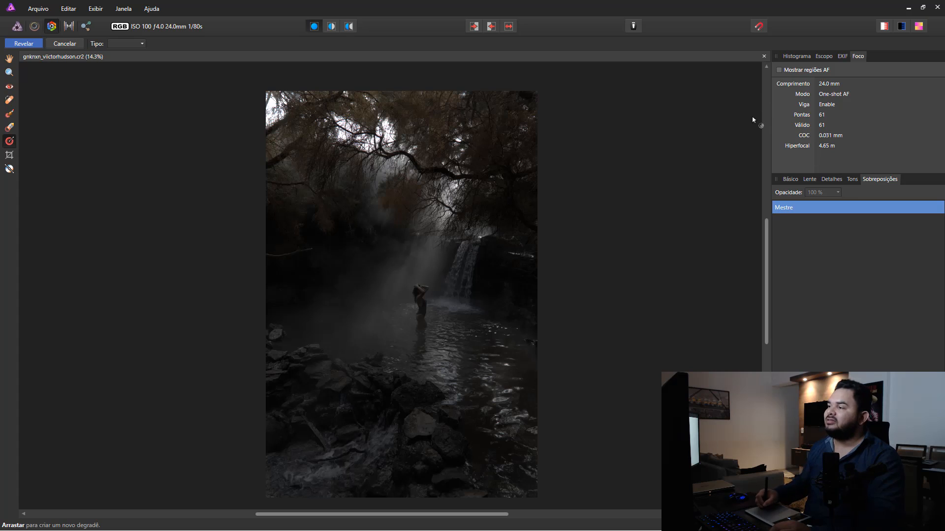
{"action": "left_click", "coordinate": [809, 71]}
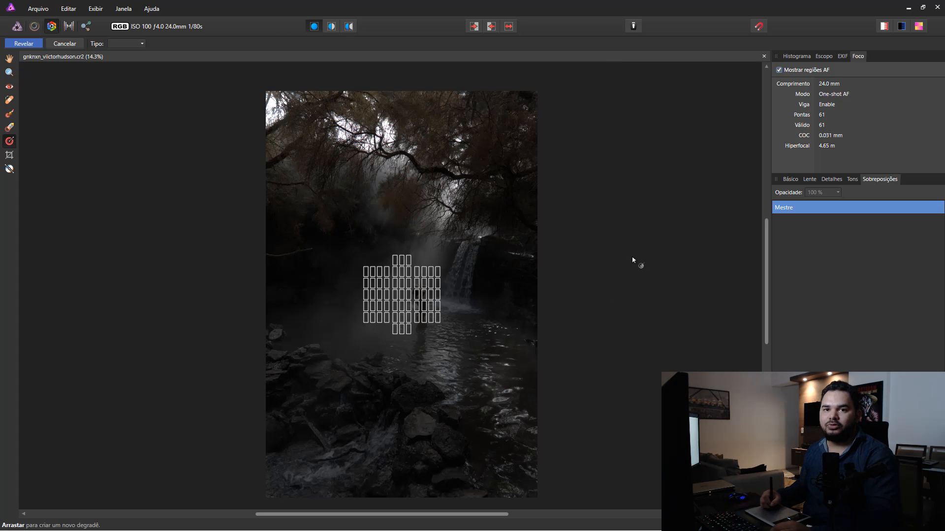
{"action": "left_click", "coordinate": [806, 72]}
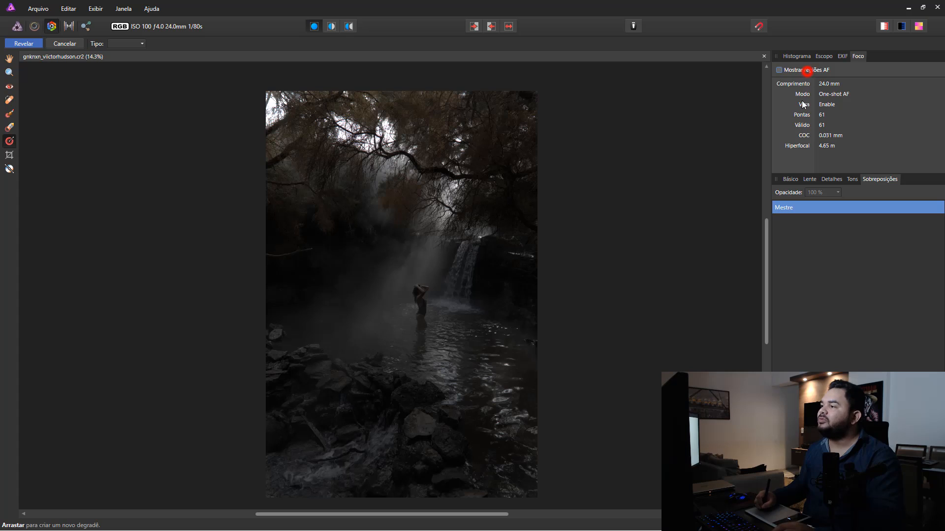
{"action": "left_click", "coordinate": [809, 70]}
{"action": "left_click", "coordinate": [811, 69]}
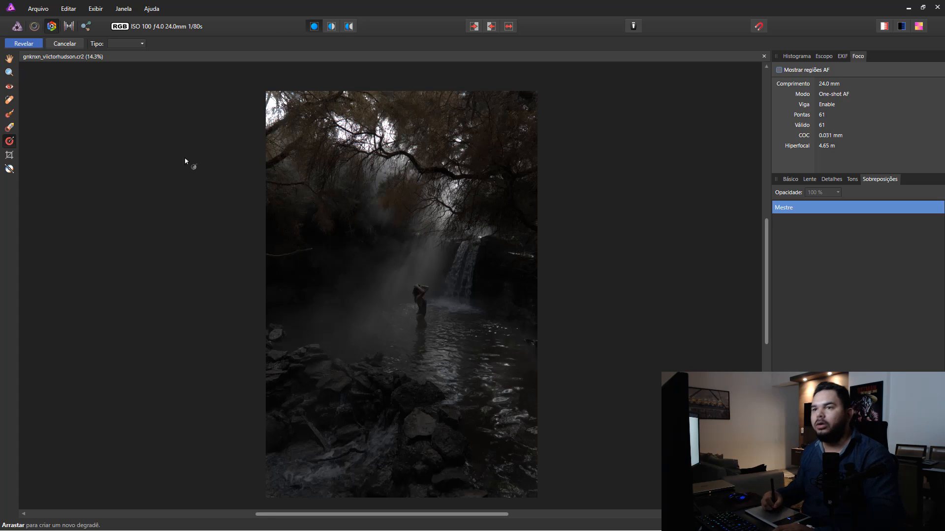
Step: Open asqxpuh7_marian06.jpg in the Develop persona to check its autofocus data, and return to the waterfall RAW photo
{"action": "left_click", "coordinate": [38, 8]}
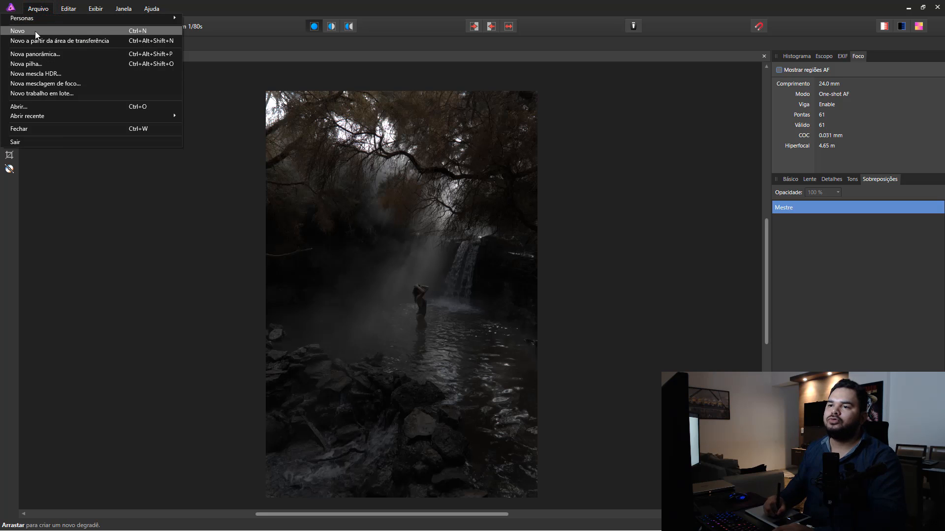
{"action": "left_click", "coordinate": [49, 108]}
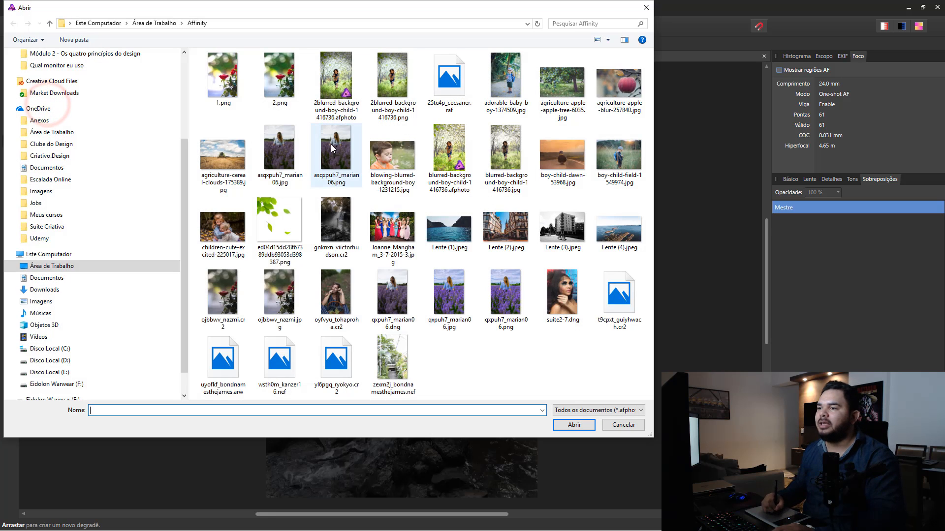
{"action": "double_click", "coordinate": [295, 163]}
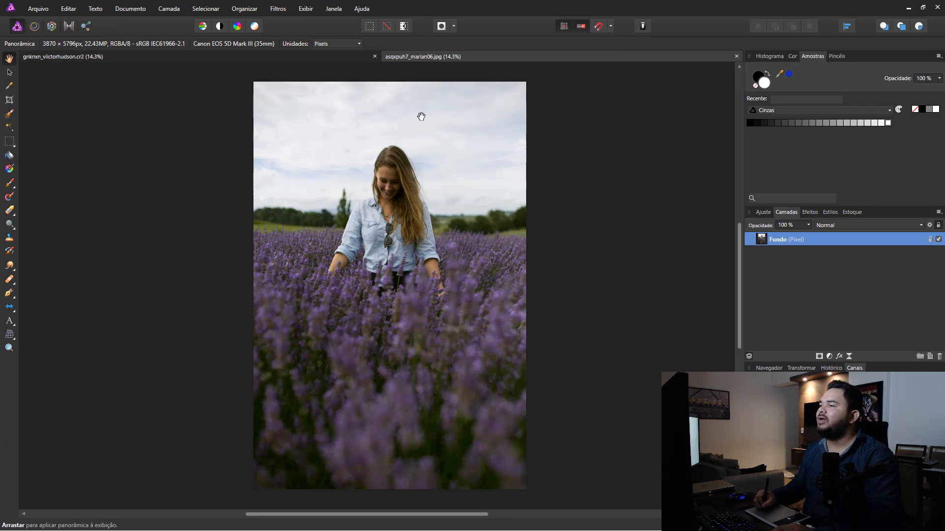
{"action": "left_click", "coordinate": [52, 26]}
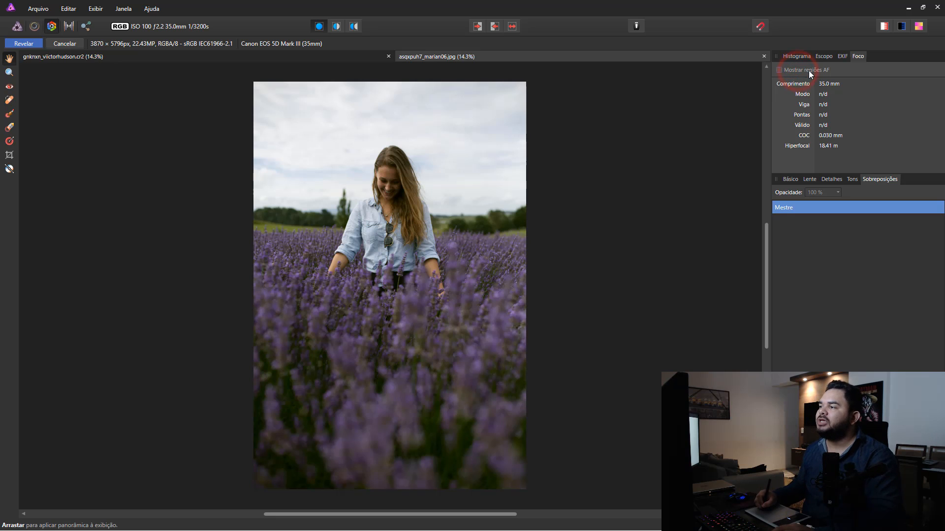
{"action": "left_click", "coordinate": [241, 57]}
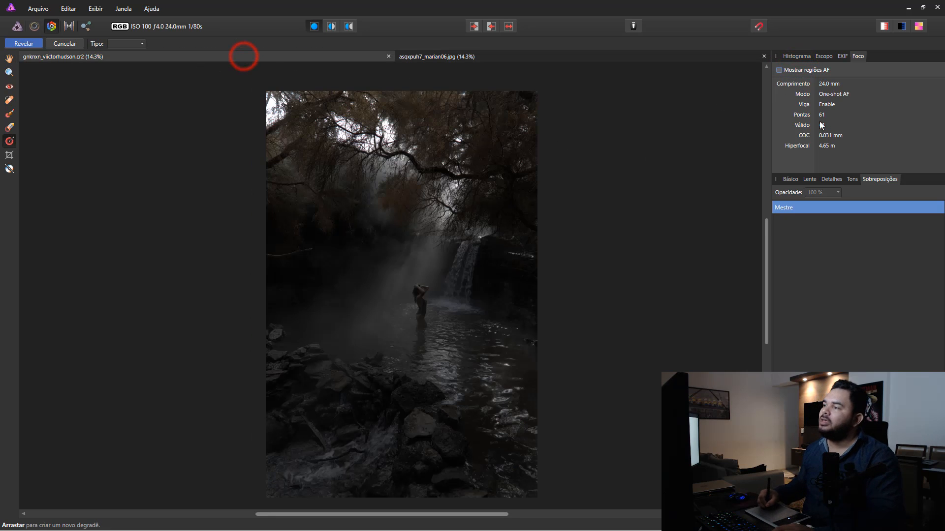